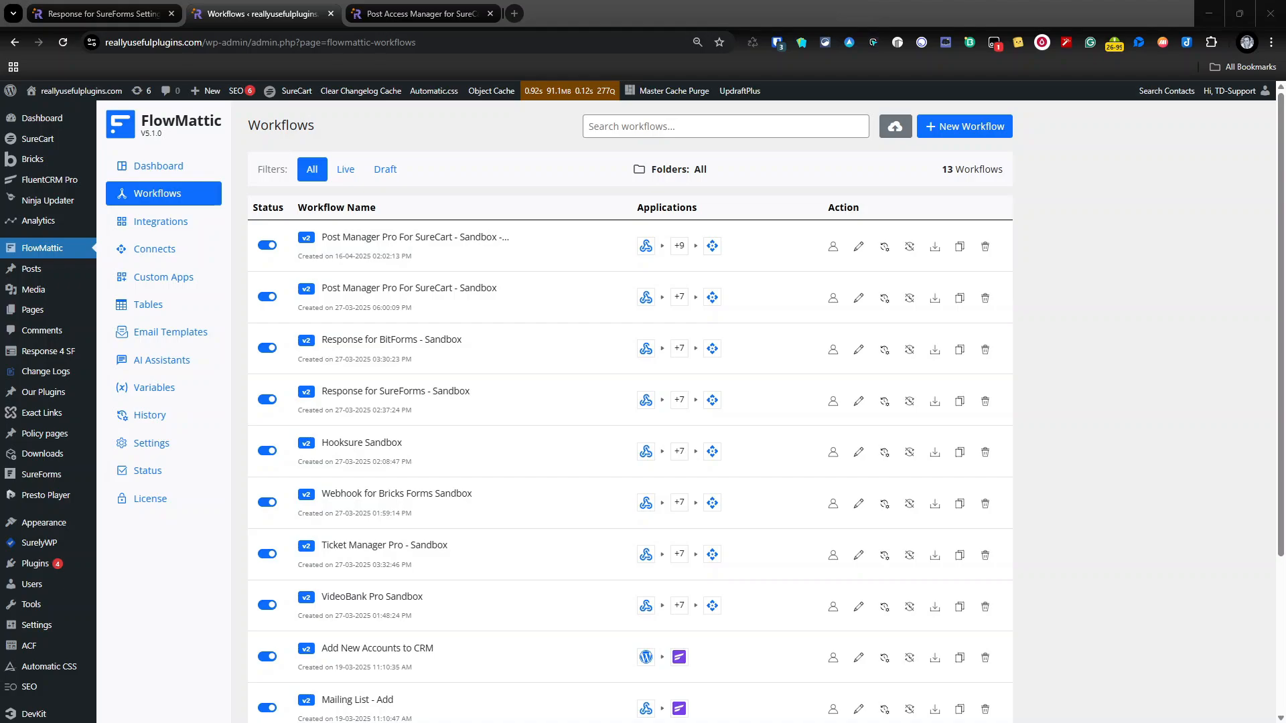
# Step: Open the Post Manager Pro For SureCart - Sandbox workflow and review the Get our Variables step's setup, conditions and function configuration
pyautogui.click(471, 293)
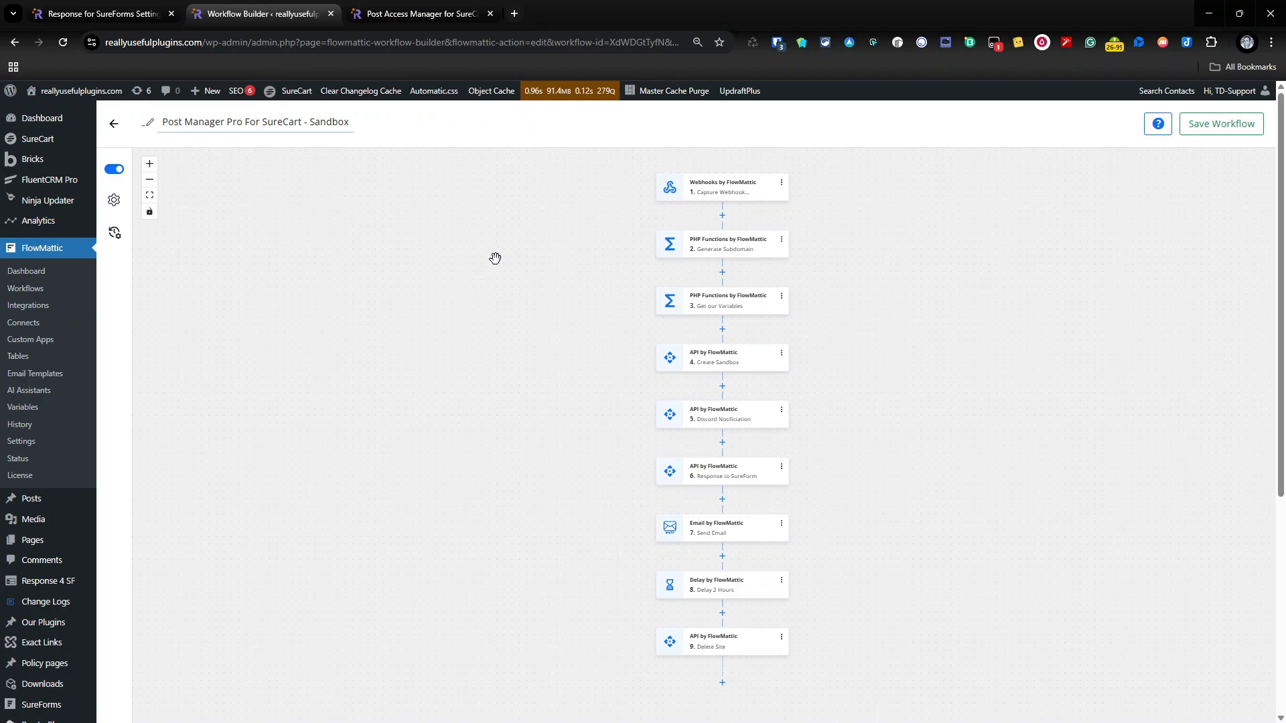
pyautogui.click(717, 301)
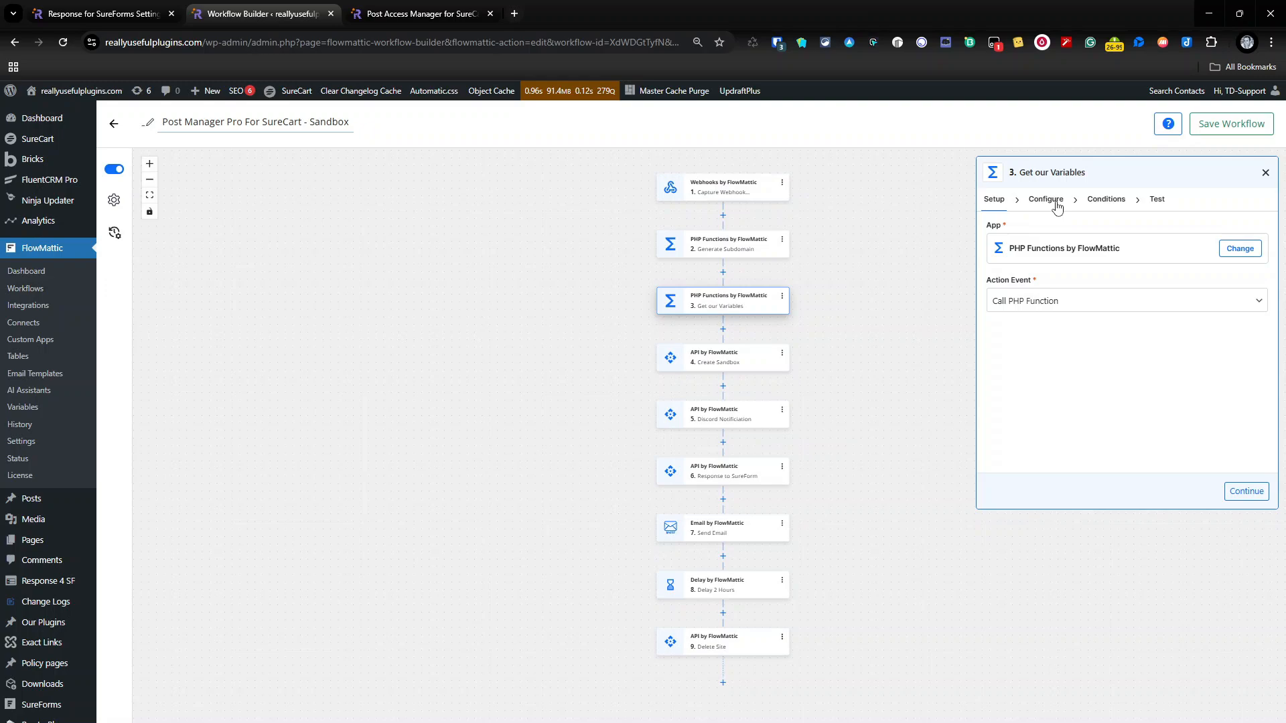
pyautogui.click(1102, 201)
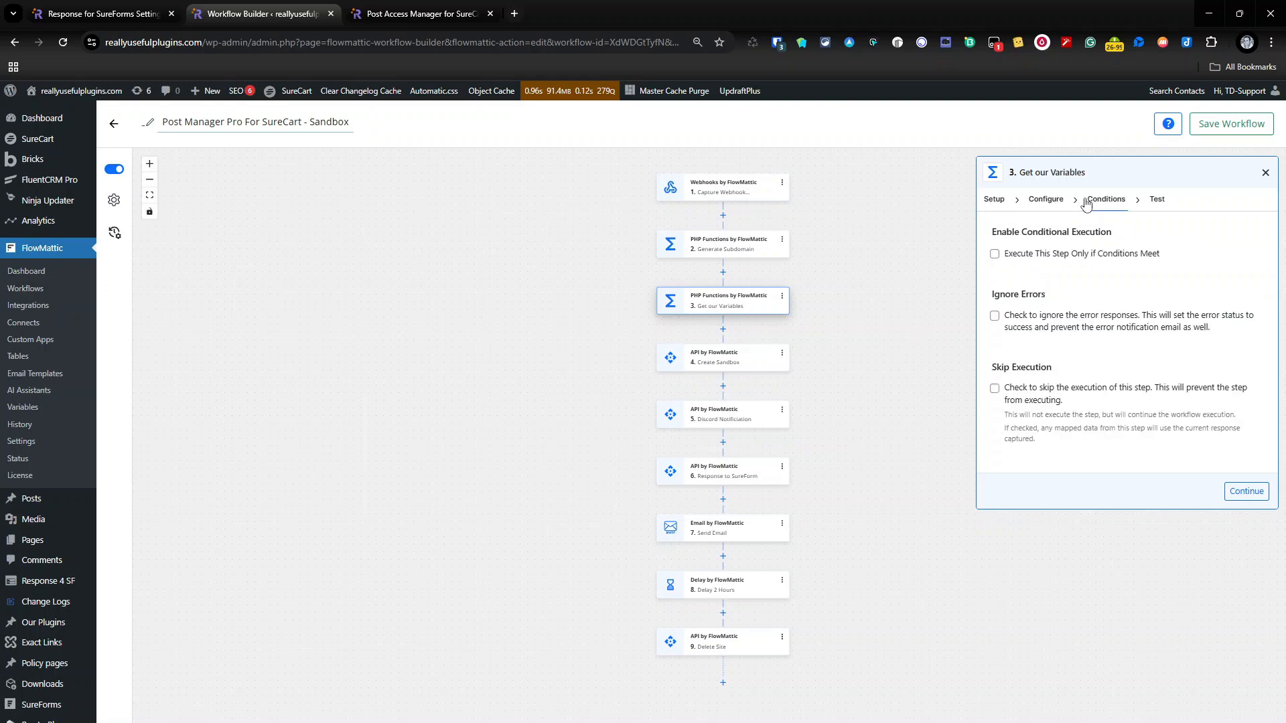
pyautogui.click(1056, 204)
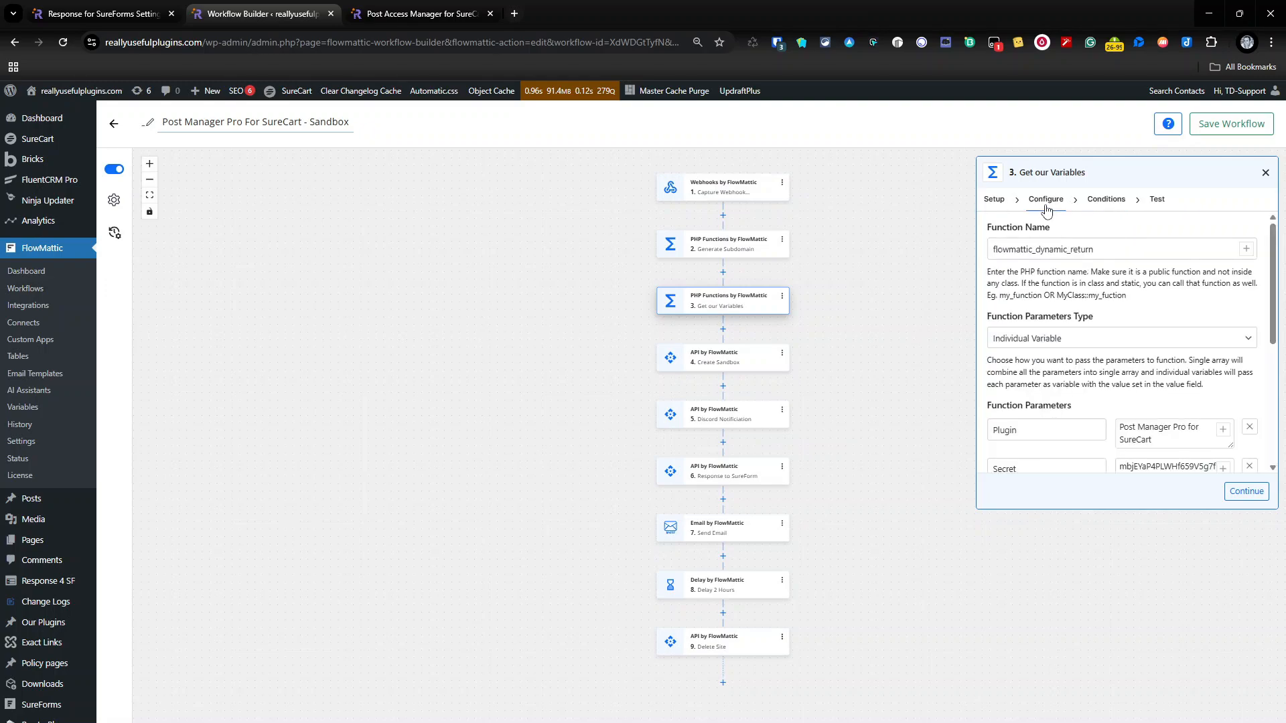
# Step: Run the test action for the Get our Variables step, examine the values it returns, and close the step
pyautogui.click(1160, 200)
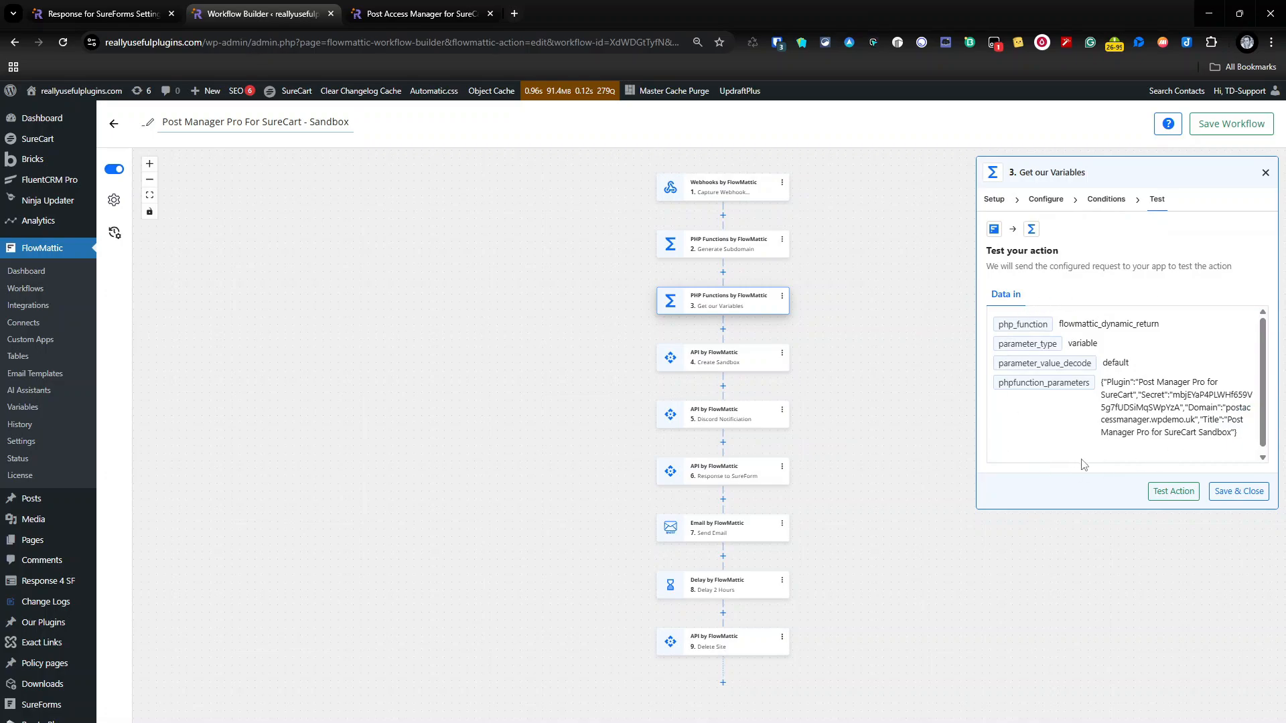
pyautogui.click(1169, 500)
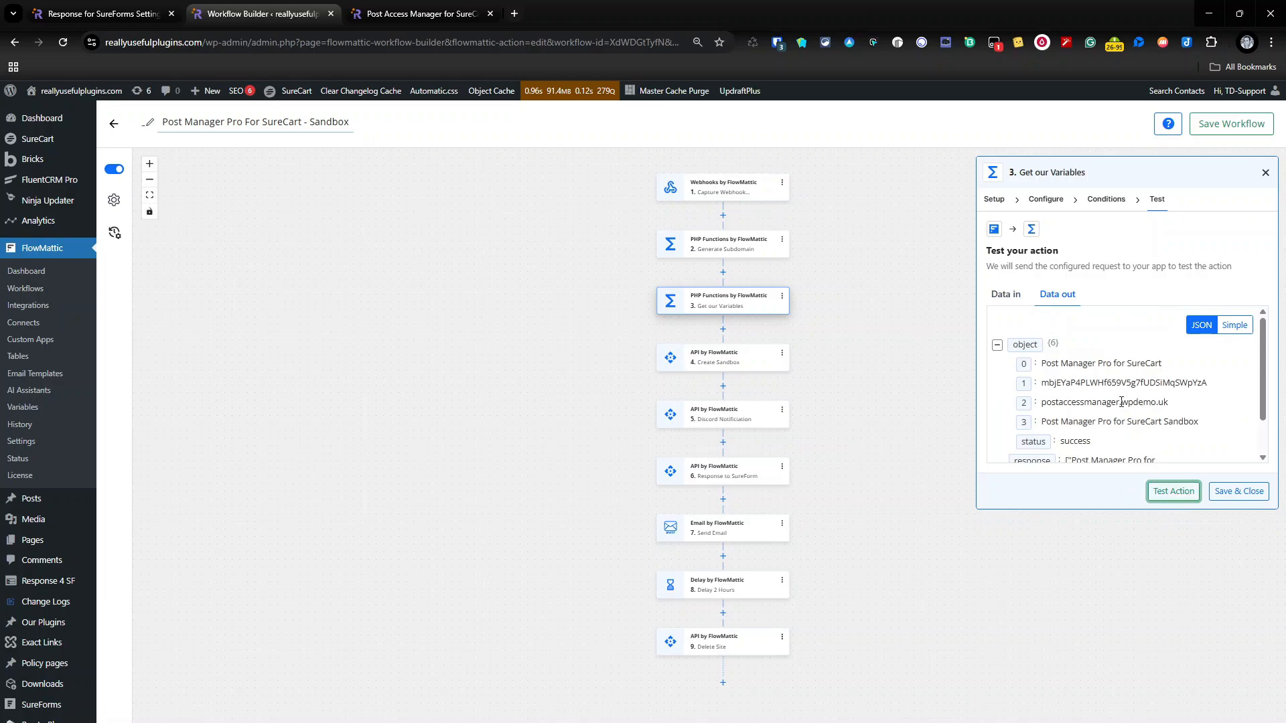
pyautogui.moveTo(1041, 363); pyautogui.dragTo(1204, 433)
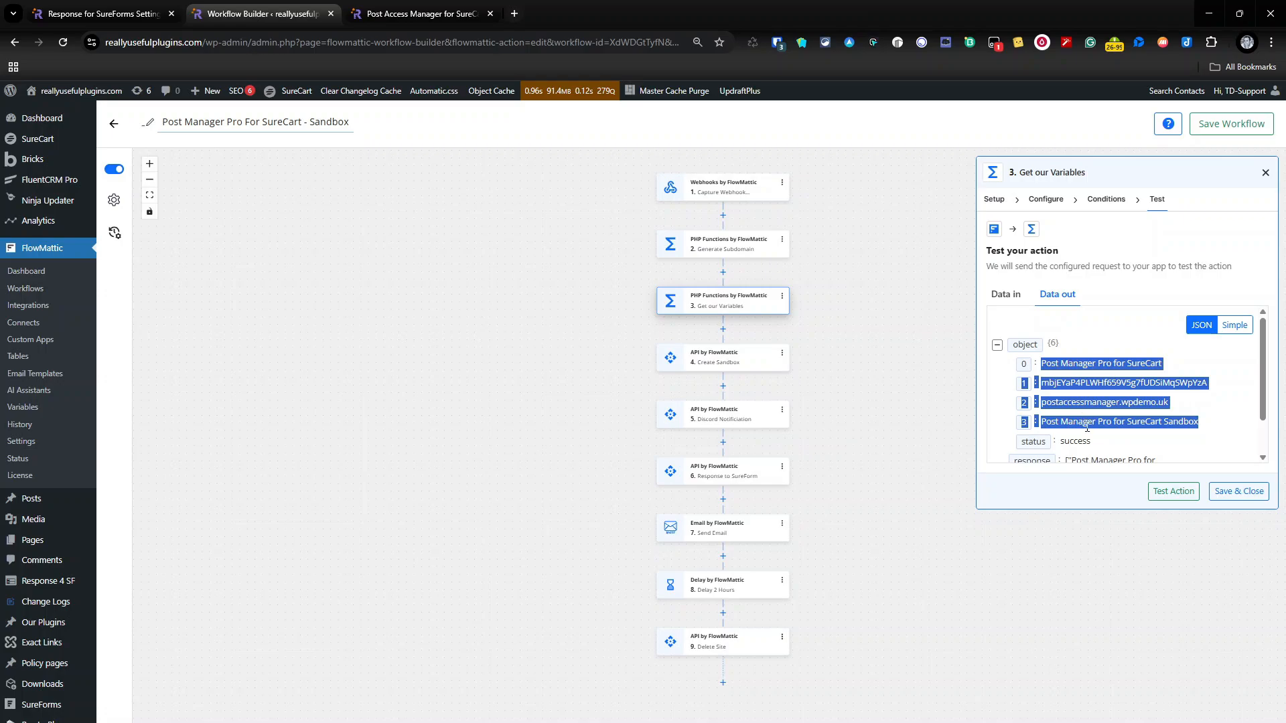
pyautogui.click(1162, 401)
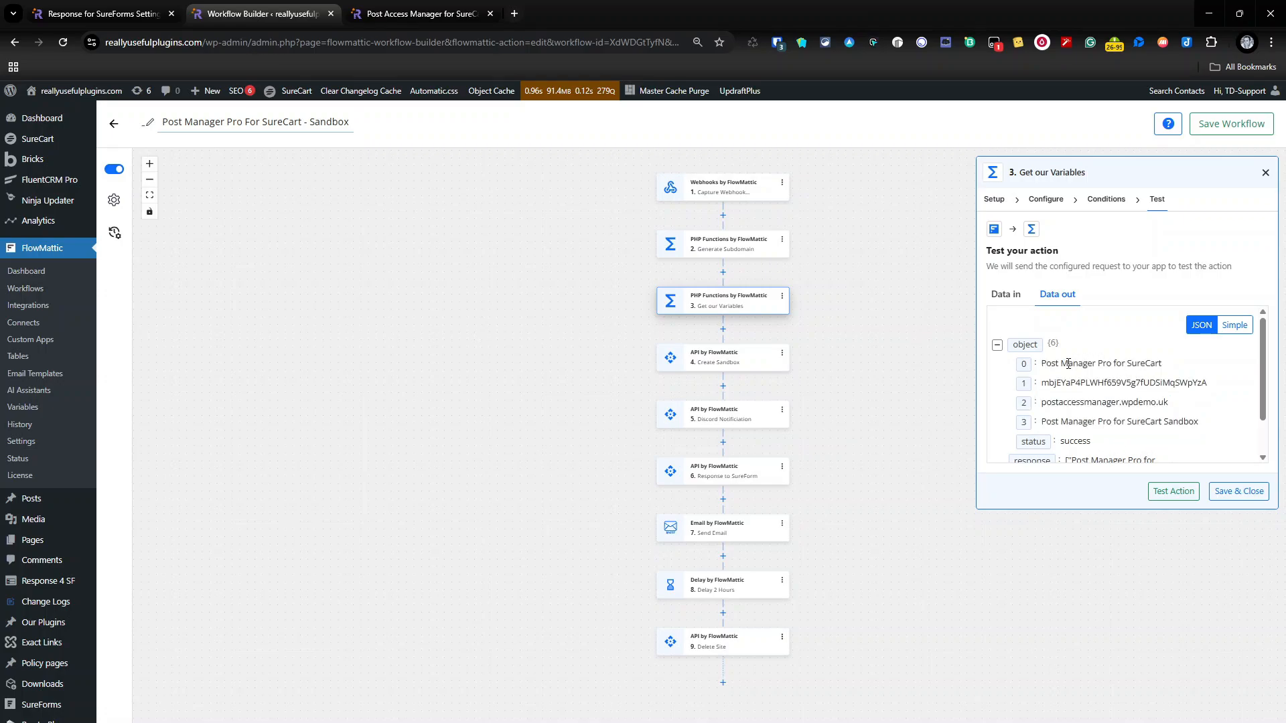
pyautogui.moveTo(1069, 363); pyautogui.dragTo(1244, 426)
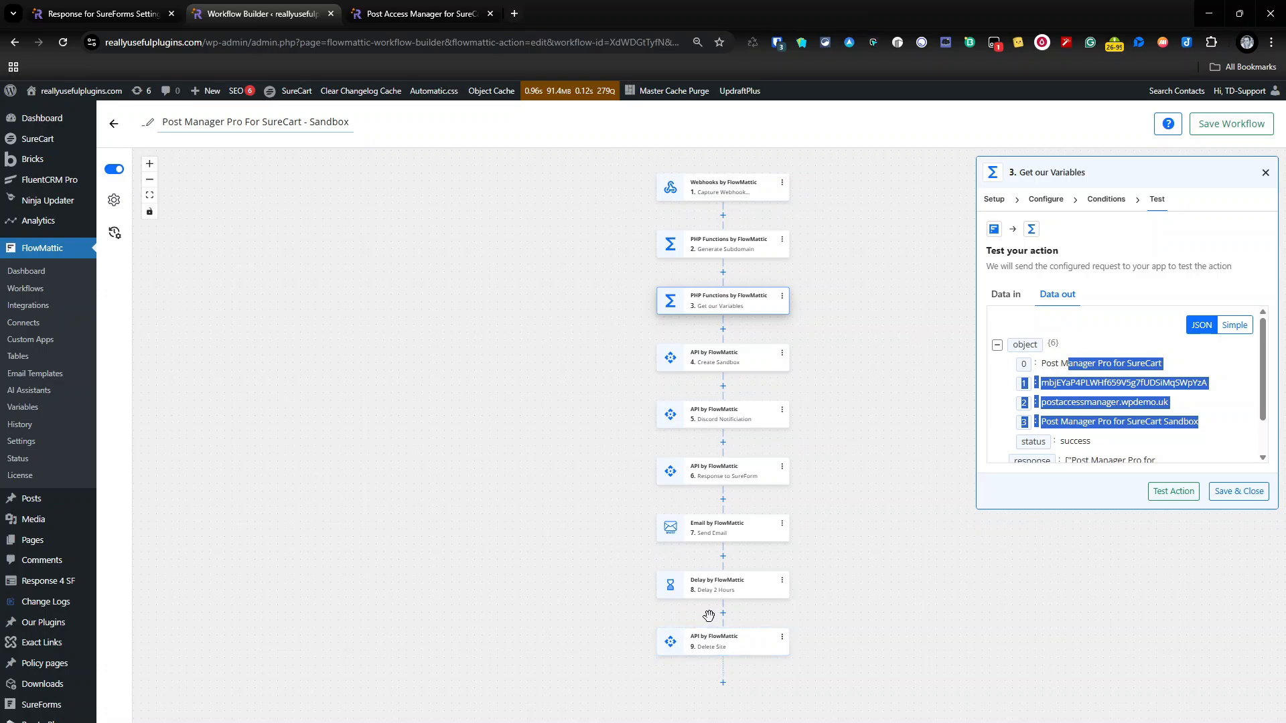
pyautogui.click(1266, 173)
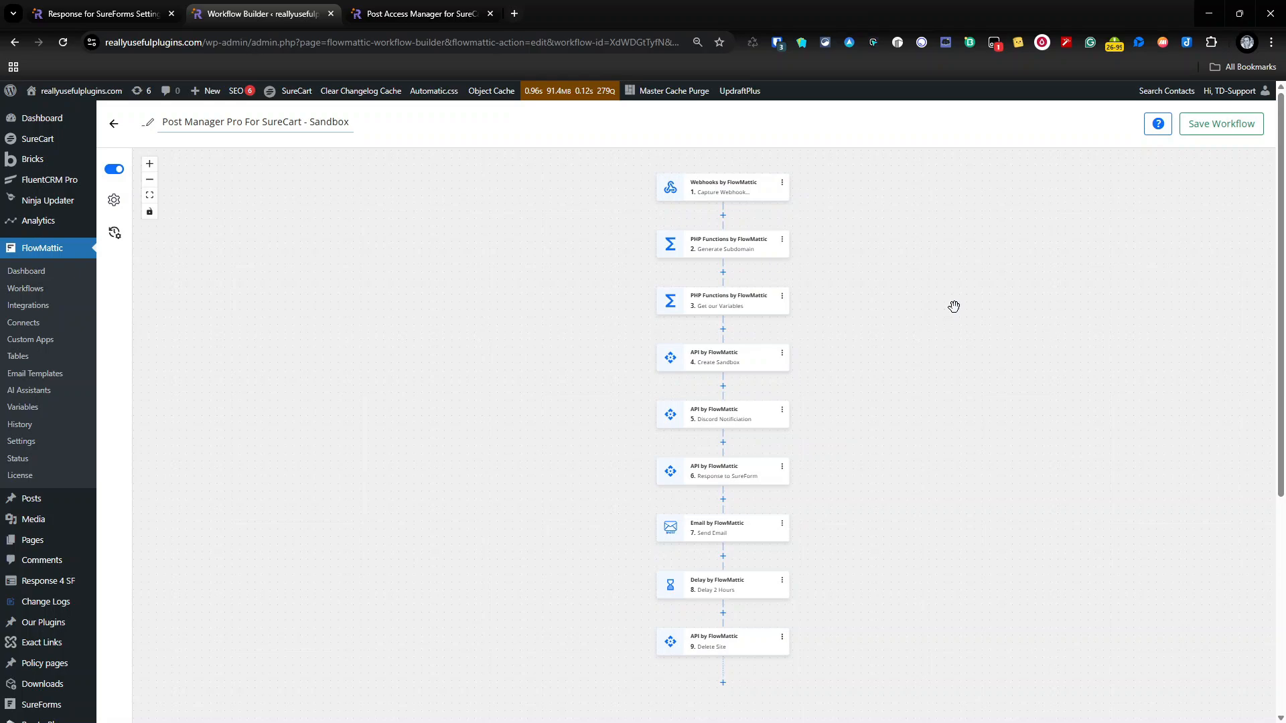
# Step: Return to the workflow list and open the Post Manager Pro For SureCart - Sandbox -NV workflow
pyautogui.click(114, 124)
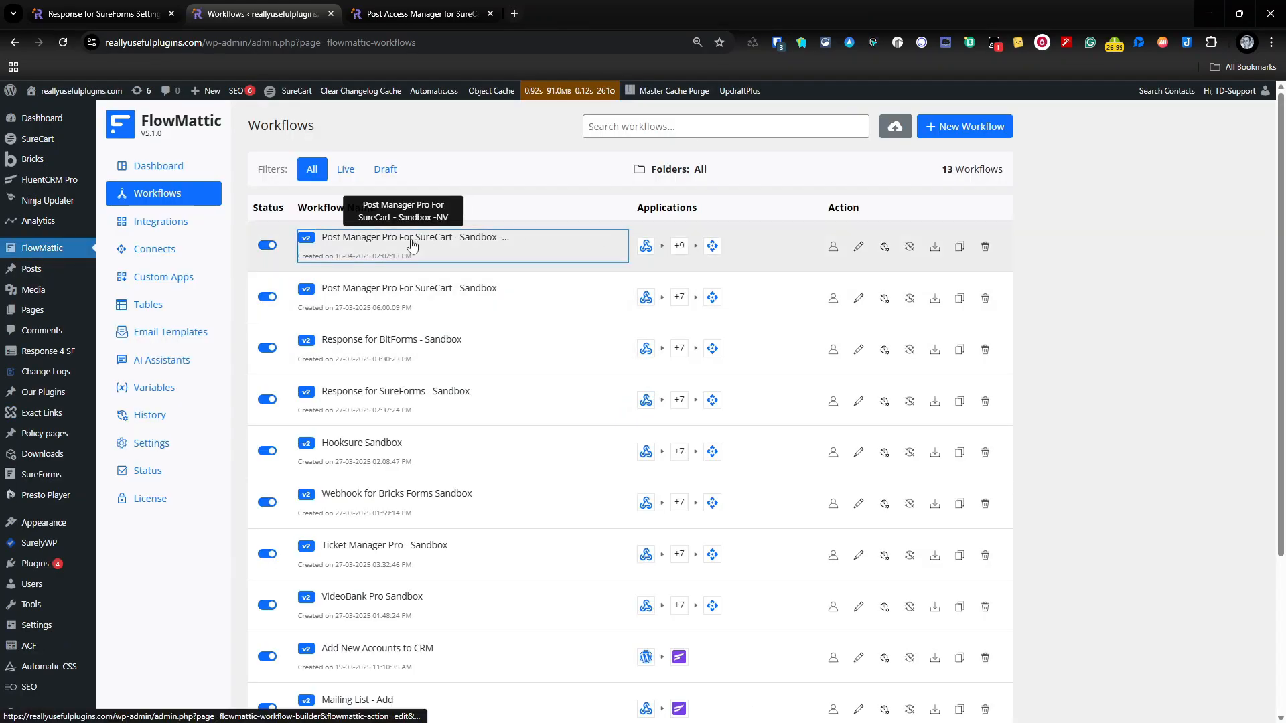
pyautogui.click(412, 241)
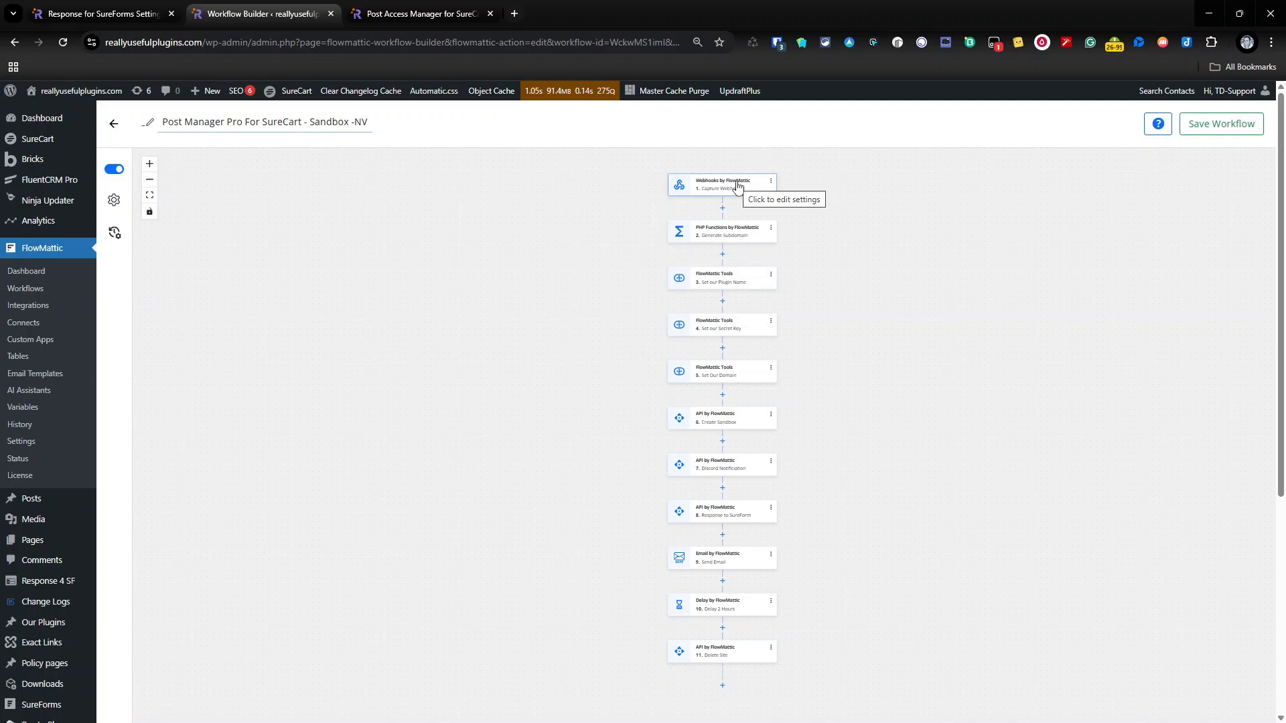
# Step: Check the Response For SureForm webhook settings and the Post Access Manager for SureCart page, then return to the workflow builder
pyautogui.click(133, 14)
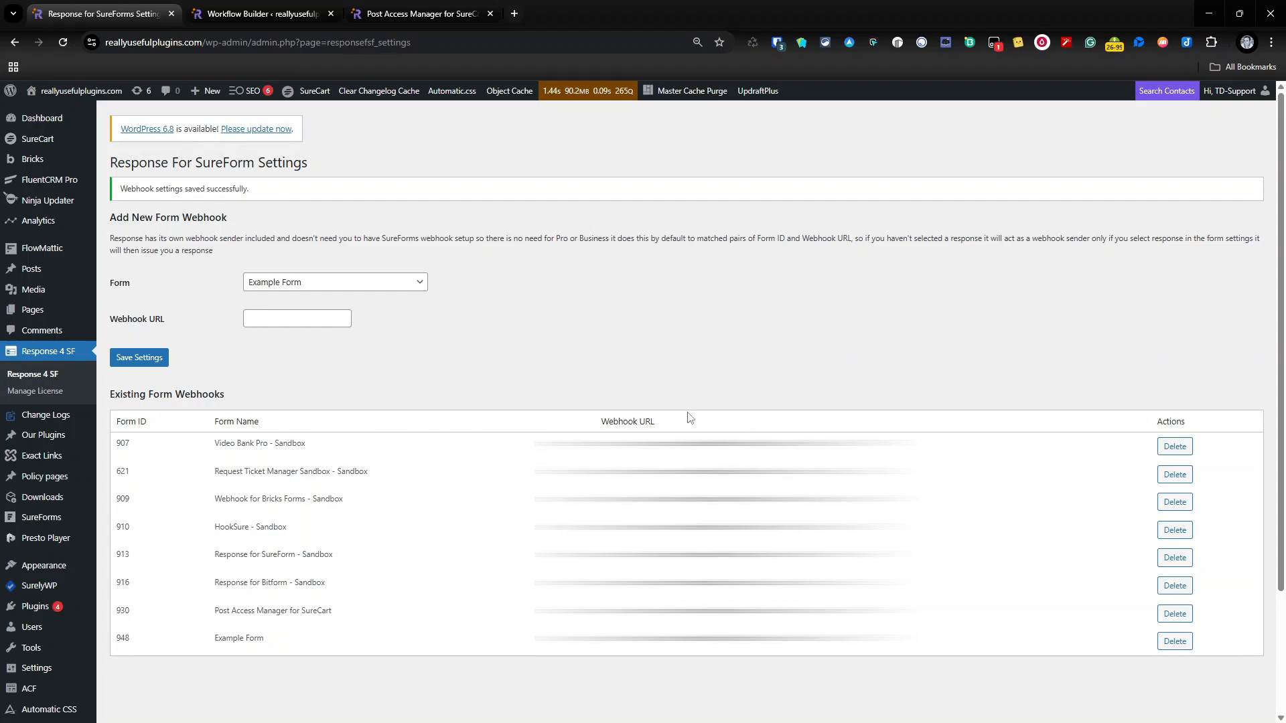
pyautogui.click(446, 17)
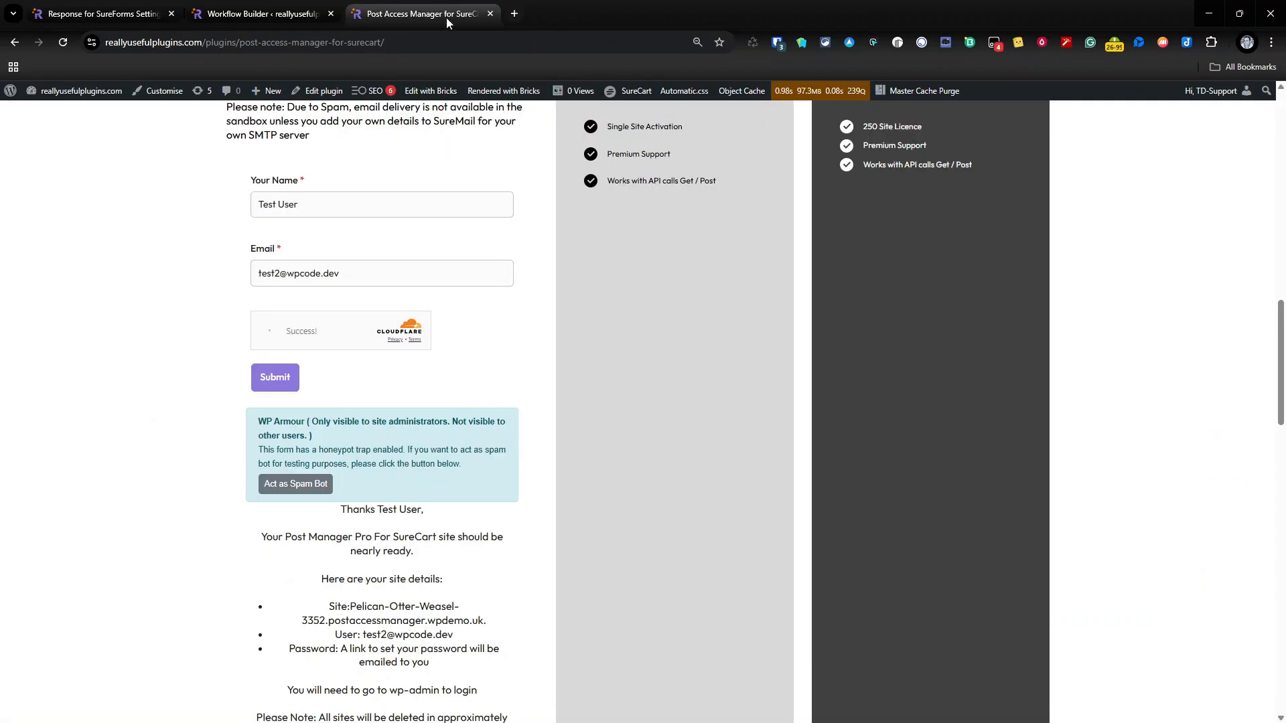
pyautogui.click(262, 14)
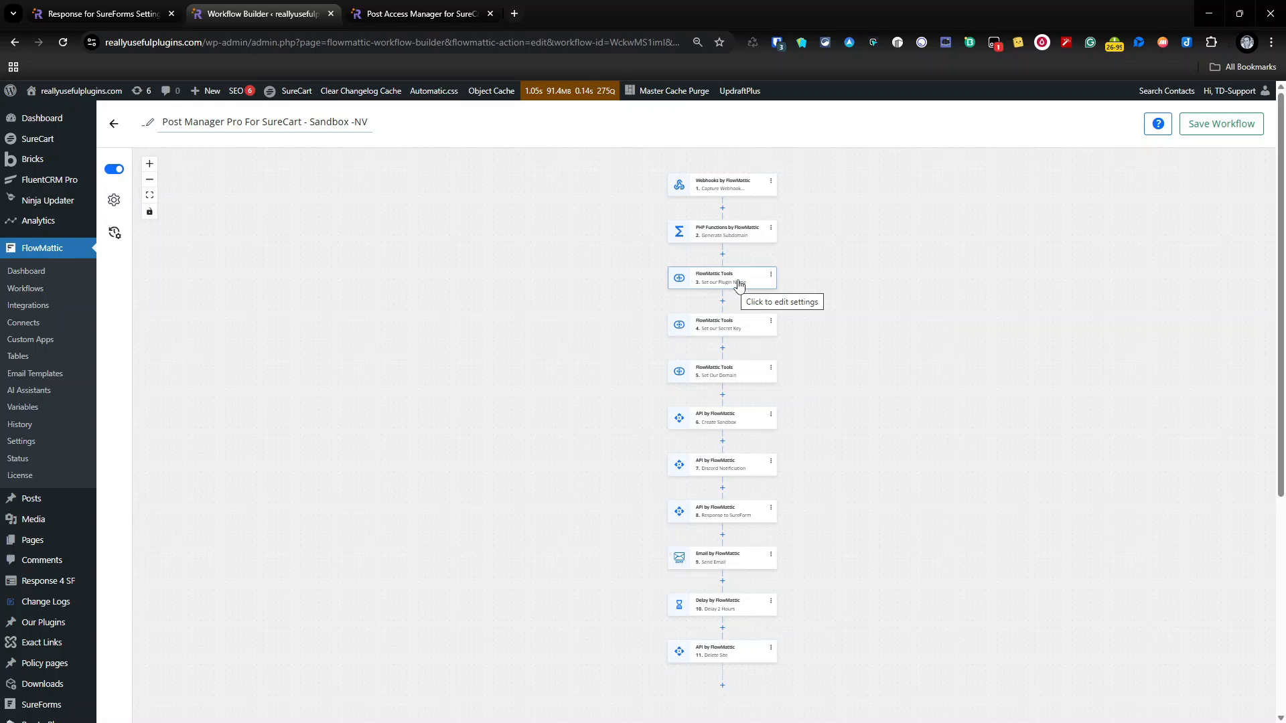
# Step: Review the Set our Plugin Name step's available action events, variable configuration and conditions without changing them
pyautogui.click(739, 285)
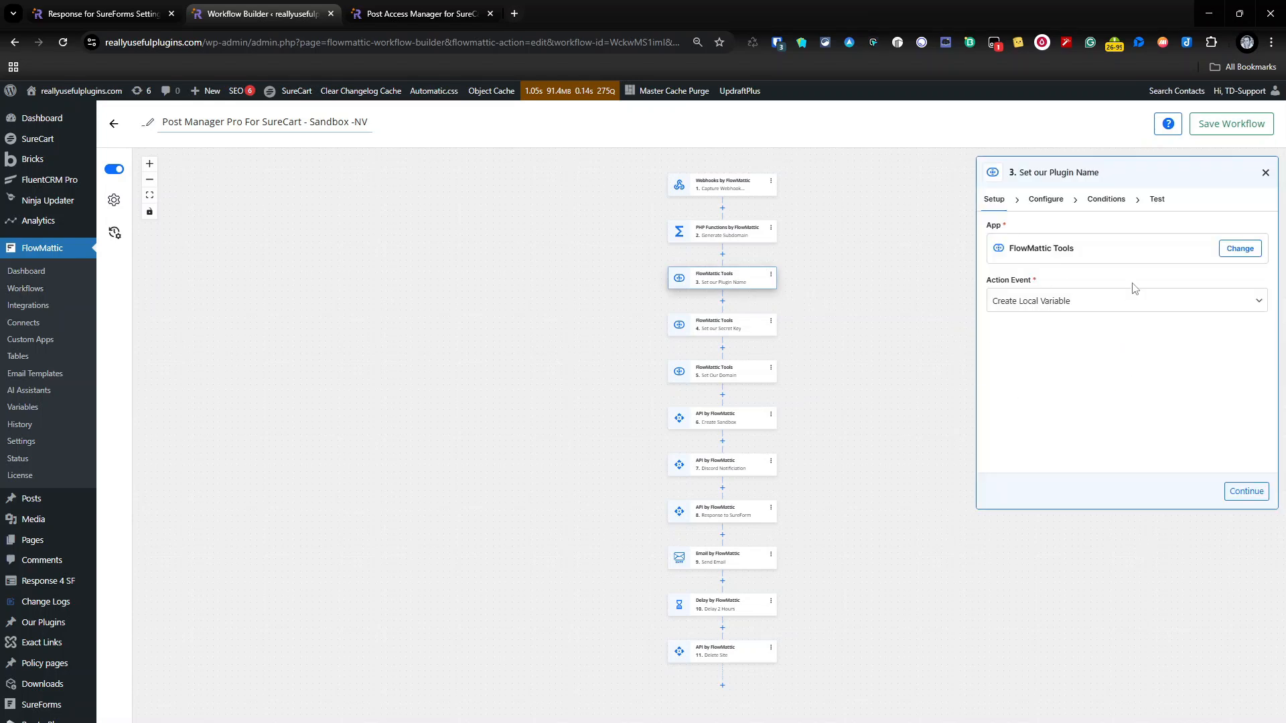
pyautogui.click(1241, 309)
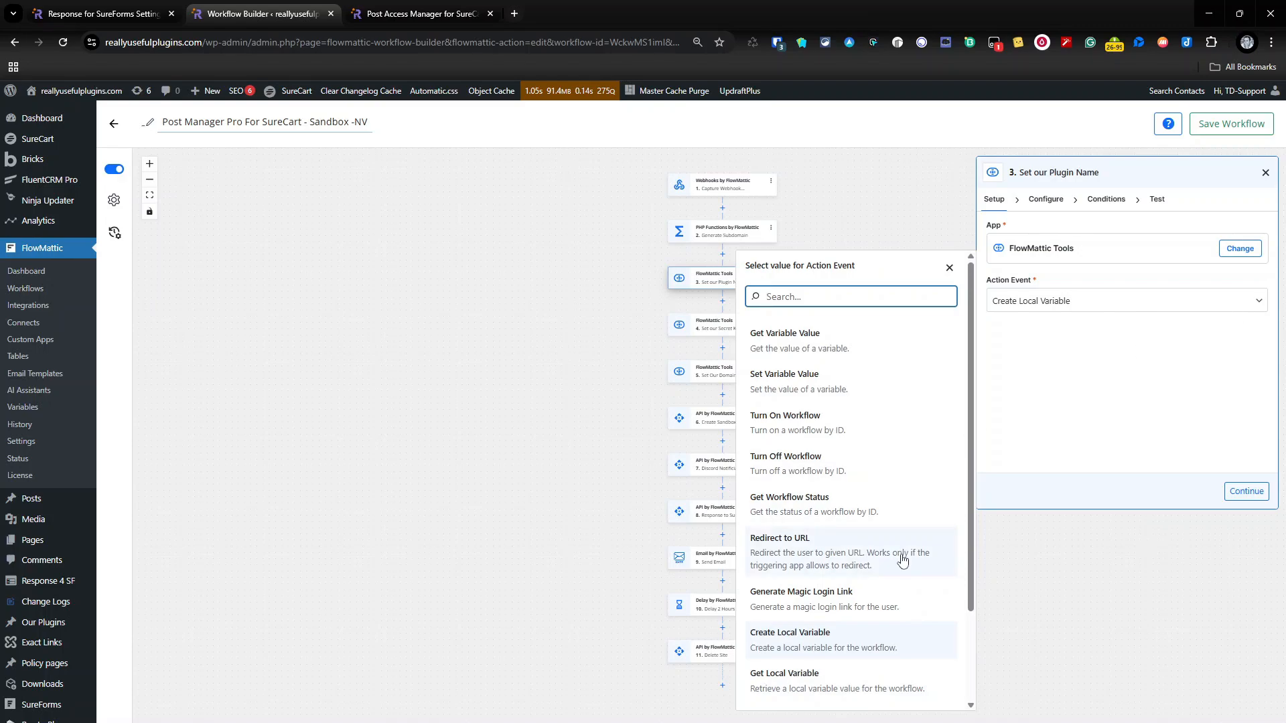
pyautogui.scroll(-2, 884, 589)
pyautogui.scroll(-1, 864, 627)
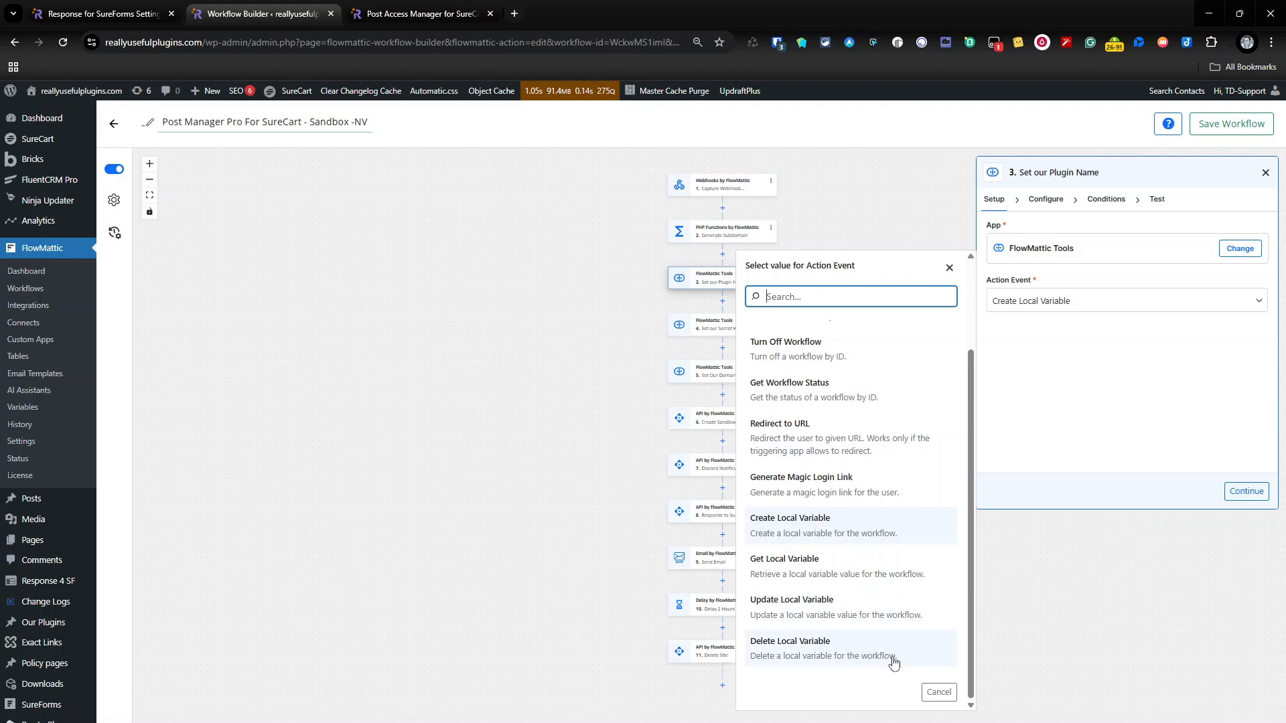
pyautogui.press('Escape')
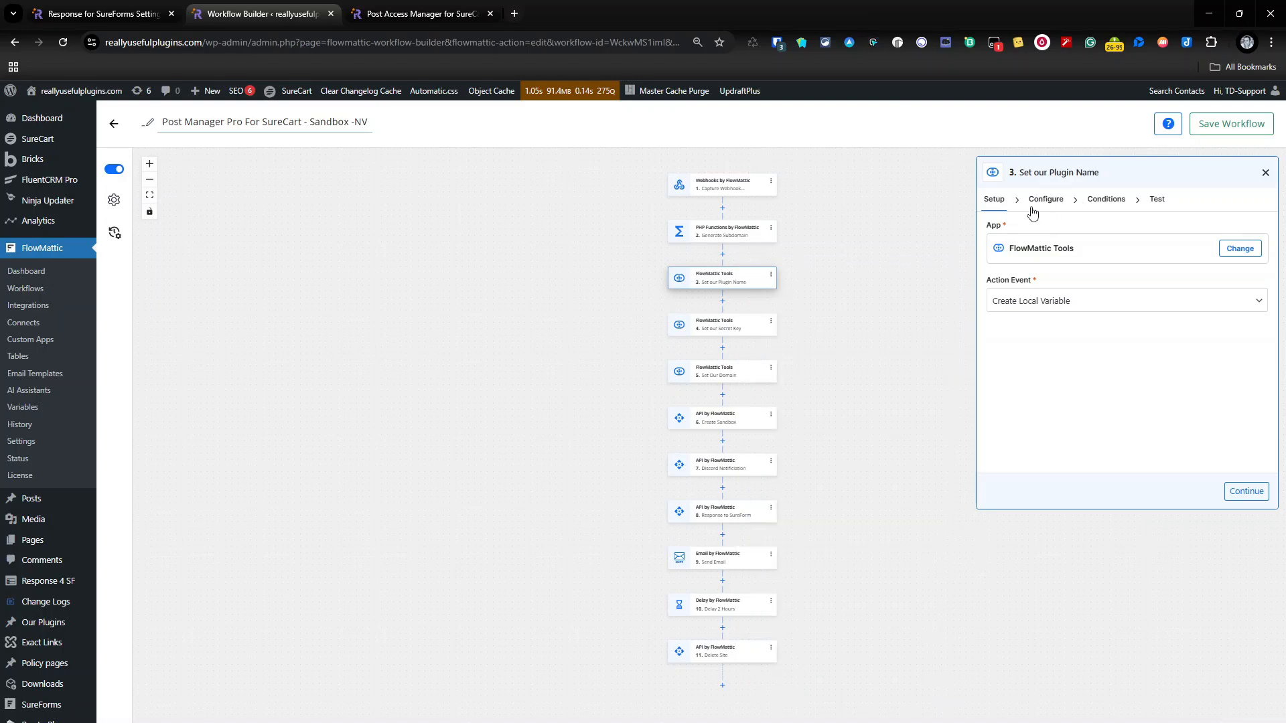
pyautogui.click(1046, 199)
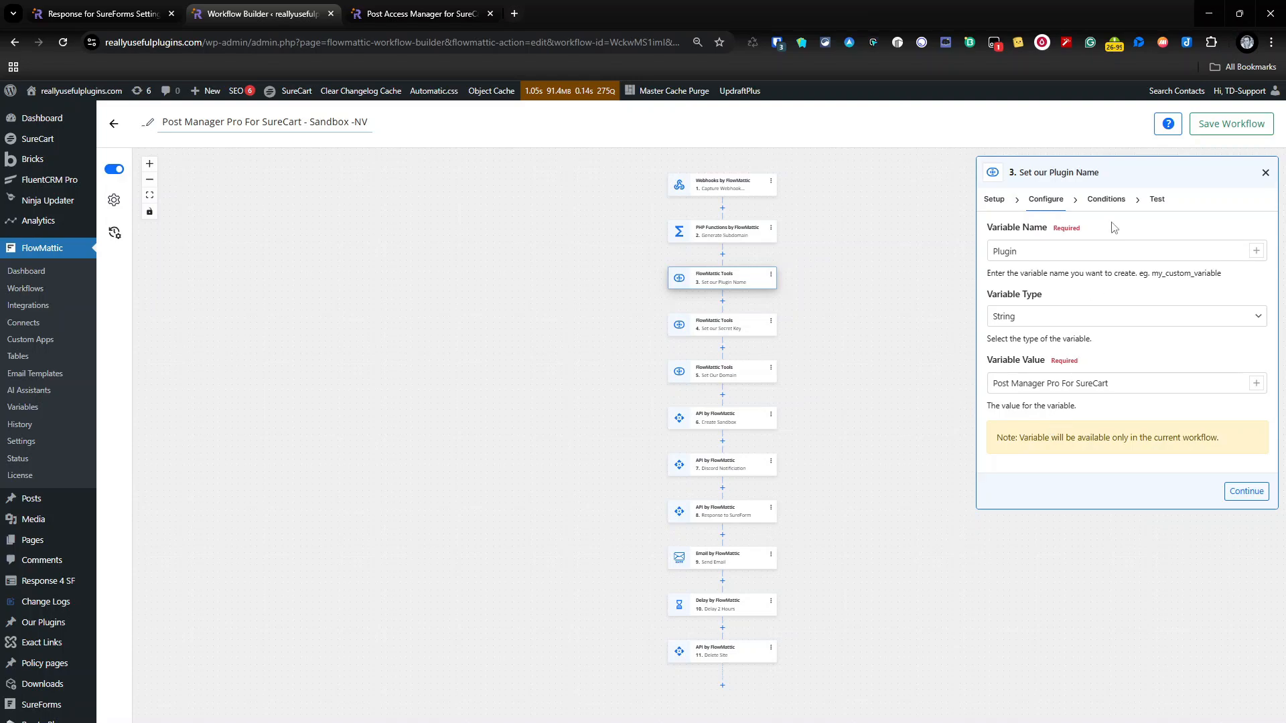
pyautogui.click(1107, 201)
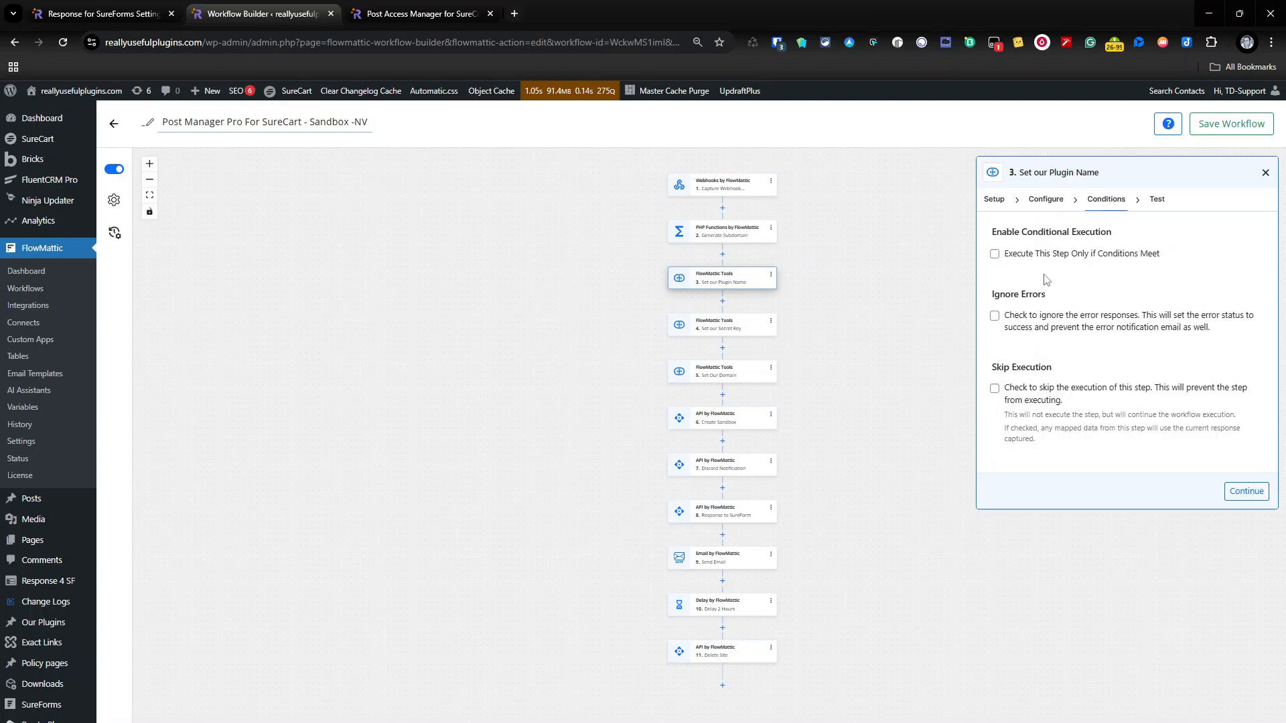
# Step: Run the test action for the Set our Plugin Name step, examine the returned variable ID and value, and close the step
pyautogui.click(1158, 199)
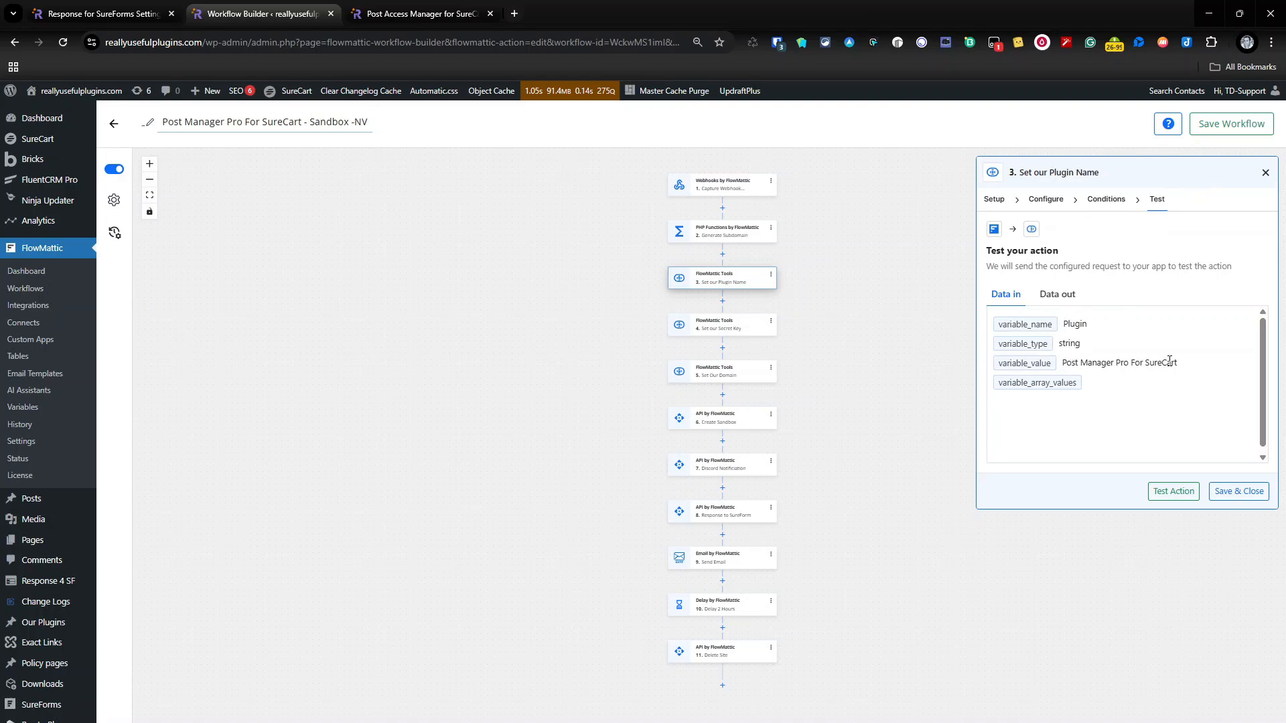
pyautogui.click(1154, 493)
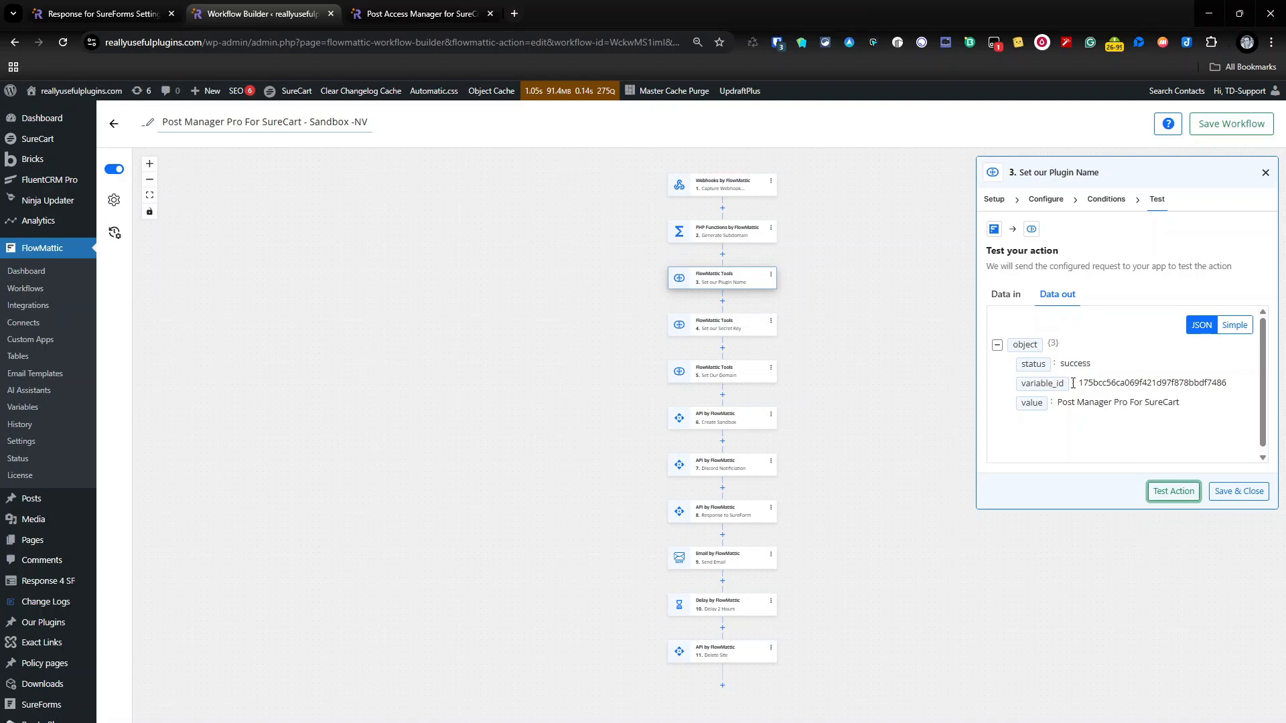
pyautogui.moveTo(1021, 385); pyautogui.dragTo(1243, 389)
pyautogui.click(1136, 410)
pyautogui.moveTo(1057, 409); pyautogui.dragTo(1206, 411)
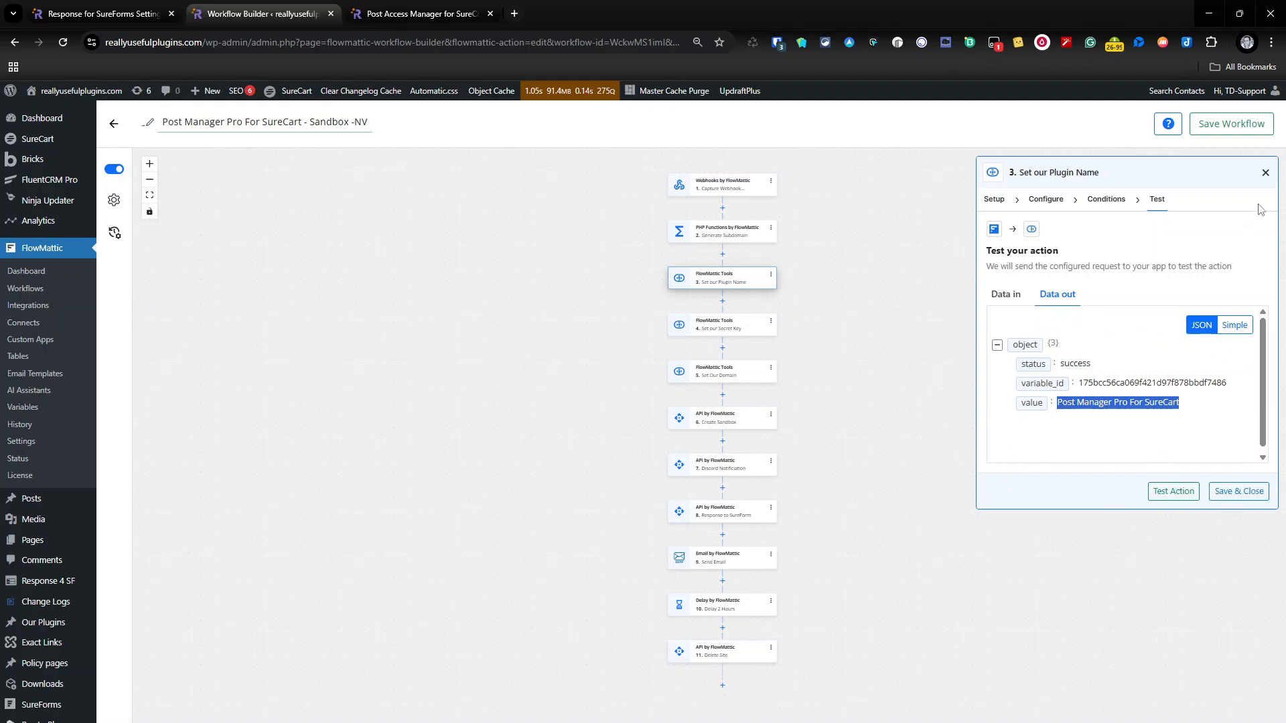
pyautogui.click(1266, 172)
# Step: Review the Set our Secret Key step's variable configuration and its existing test output, and close the step
pyautogui.click(764, 333)
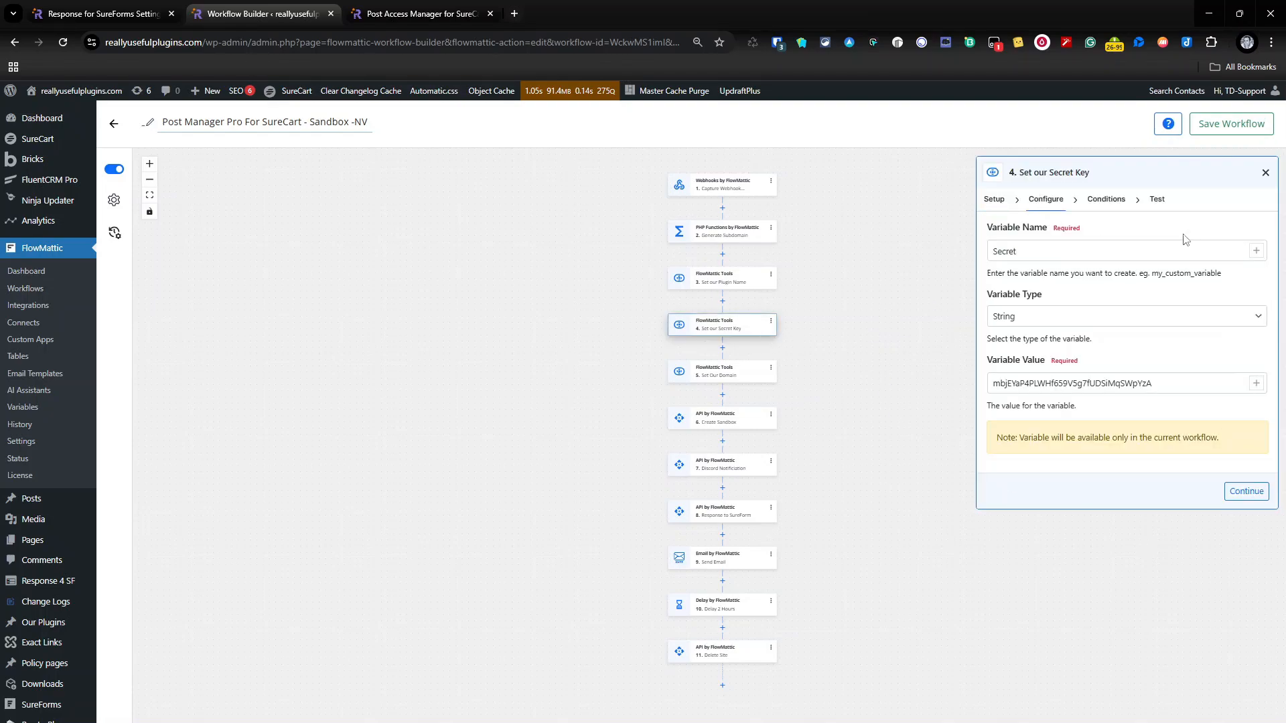
pyautogui.click(1163, 200)
pyautogui.click(1068, 306)
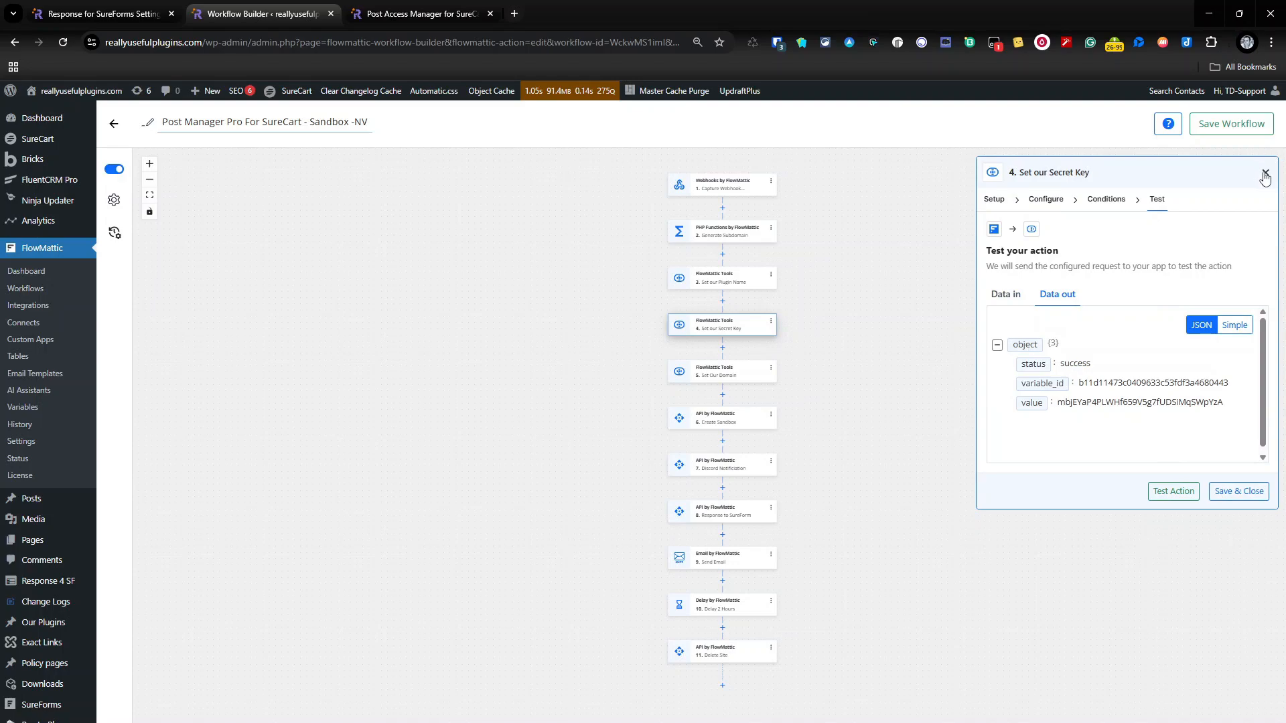
pyautogui.click(1265, 172)
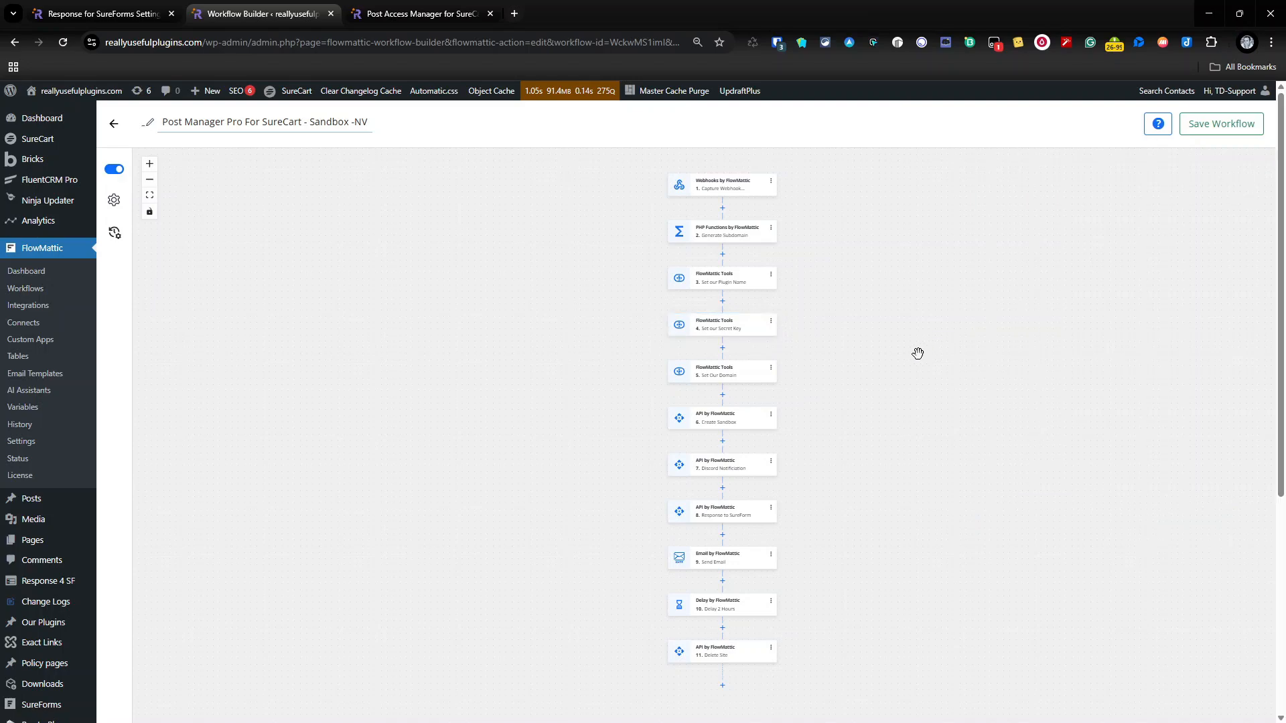
# Step: Review the Create Sandbox step's API endpoint URL and its secret, title, slug and email parameters, and close the step
pyautogui.click(747, 426)
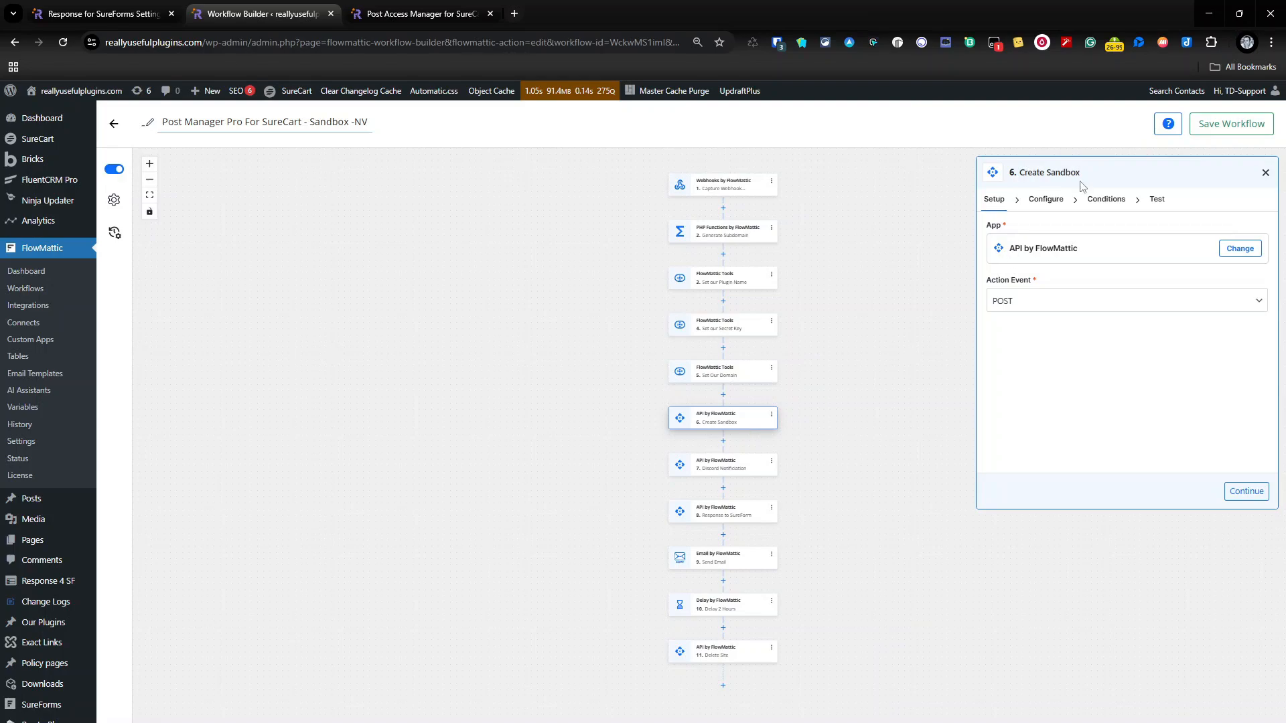
pyautogui.click(1042, 200)
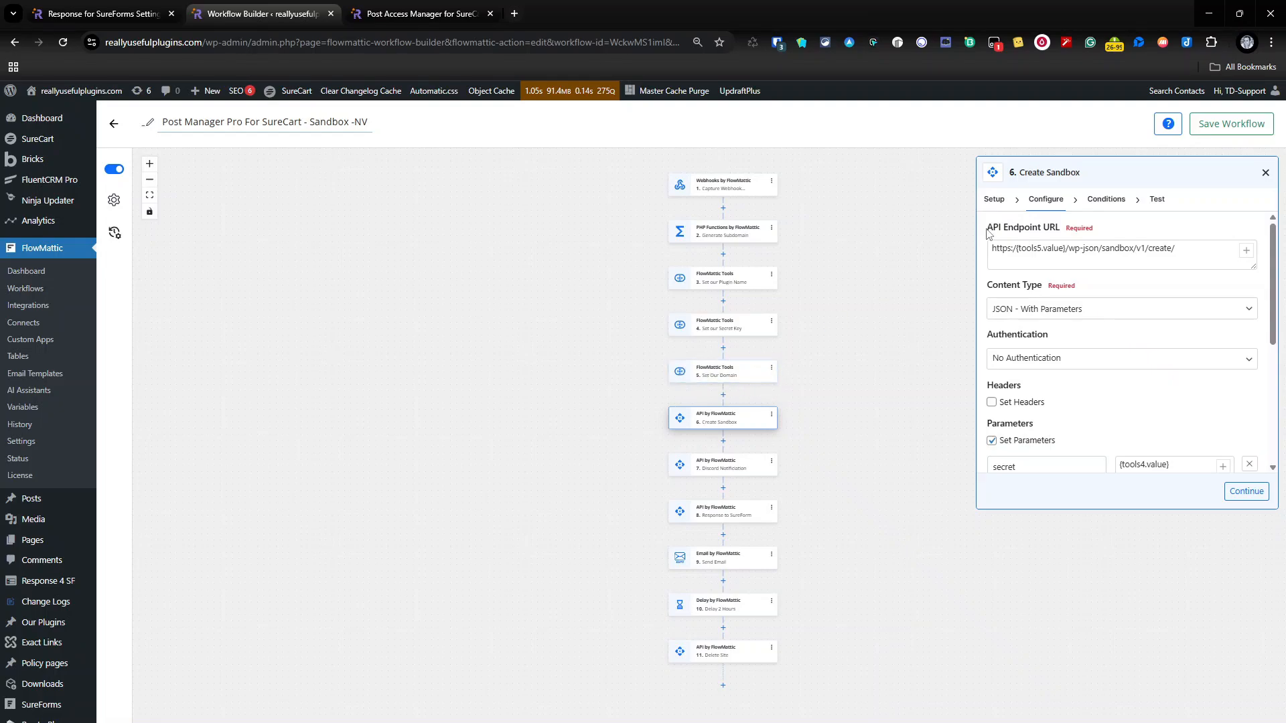
pyautogui.moveTo(1068, 248); pyautogui.dragTo(1211, 246)
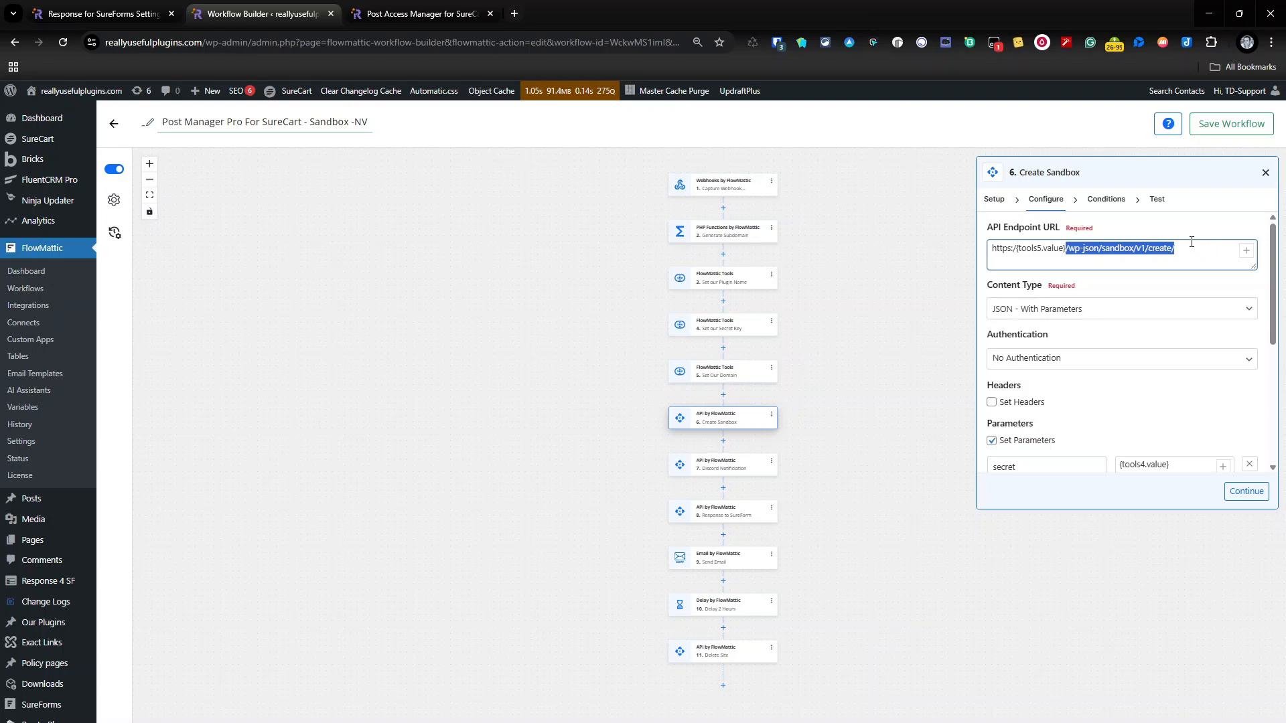
pyautogui.scroll(-3, 1187, 268)
pyautogui.scroll(1, 1176, 291)
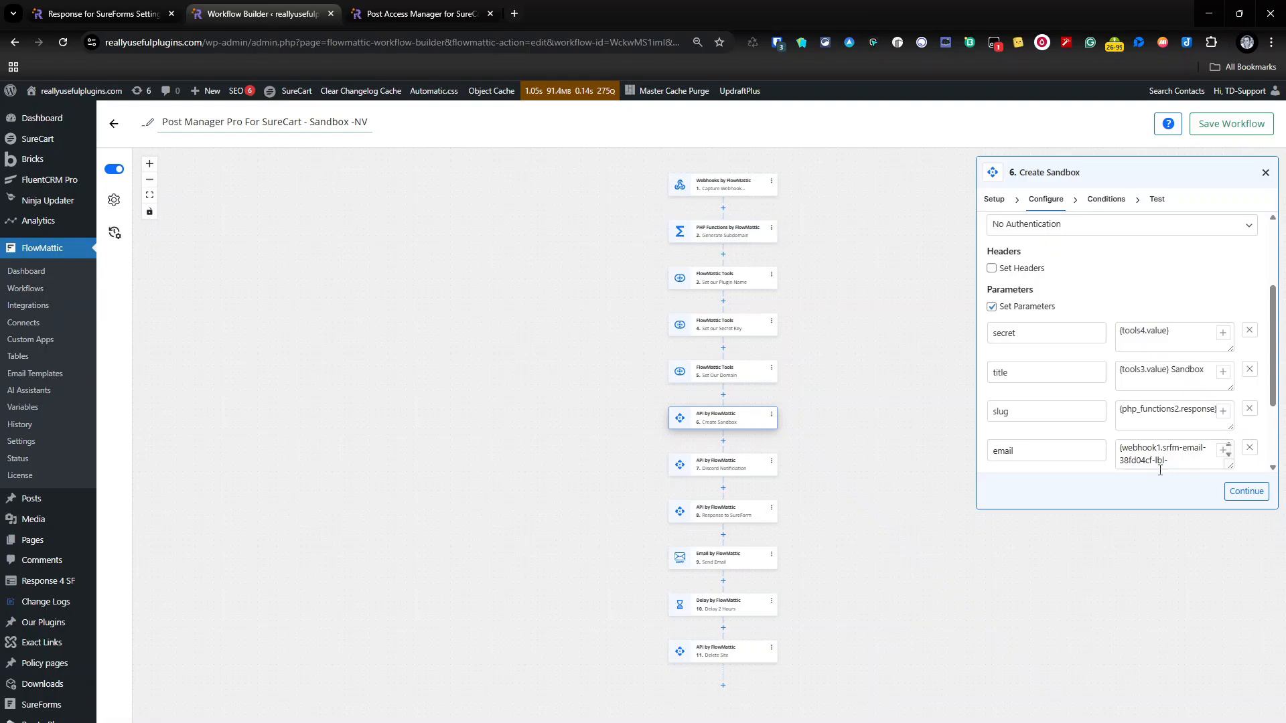
pyautogui.scroll(-1, 1161, 470)
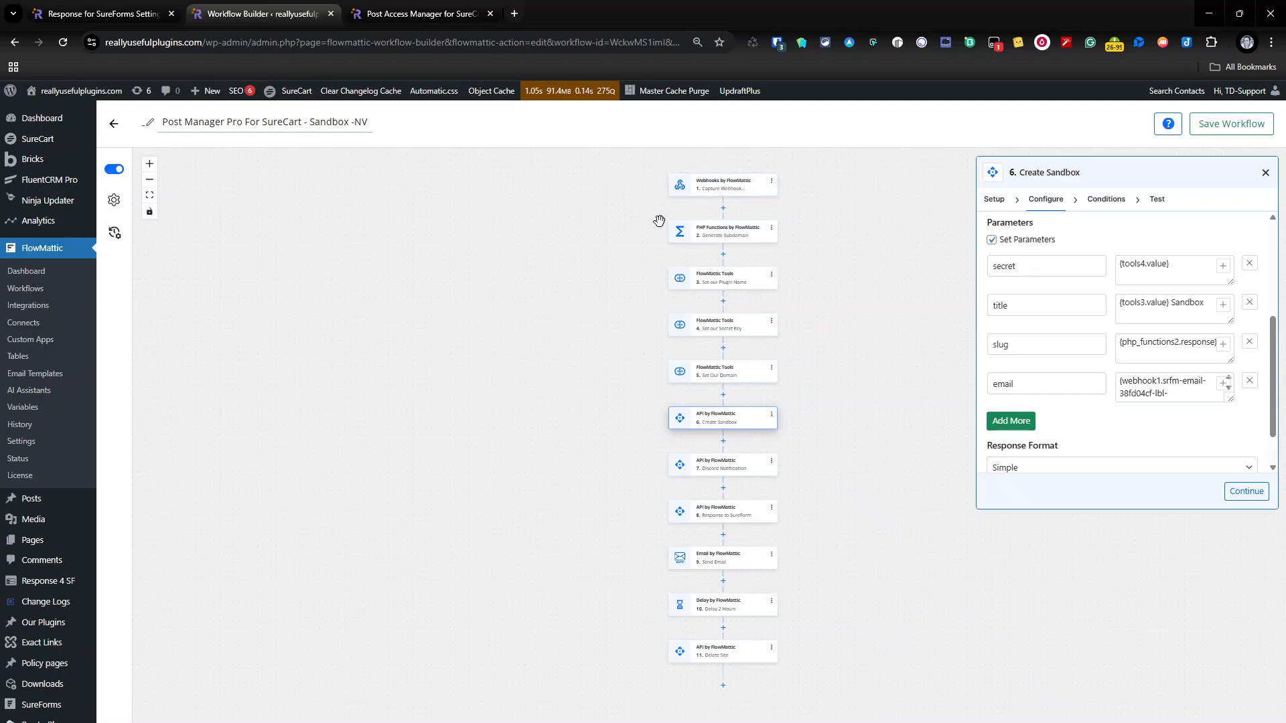
pyautogui.scroll(-1, 1176, 345)
pyautogui.scroll(5, 1186, 372)
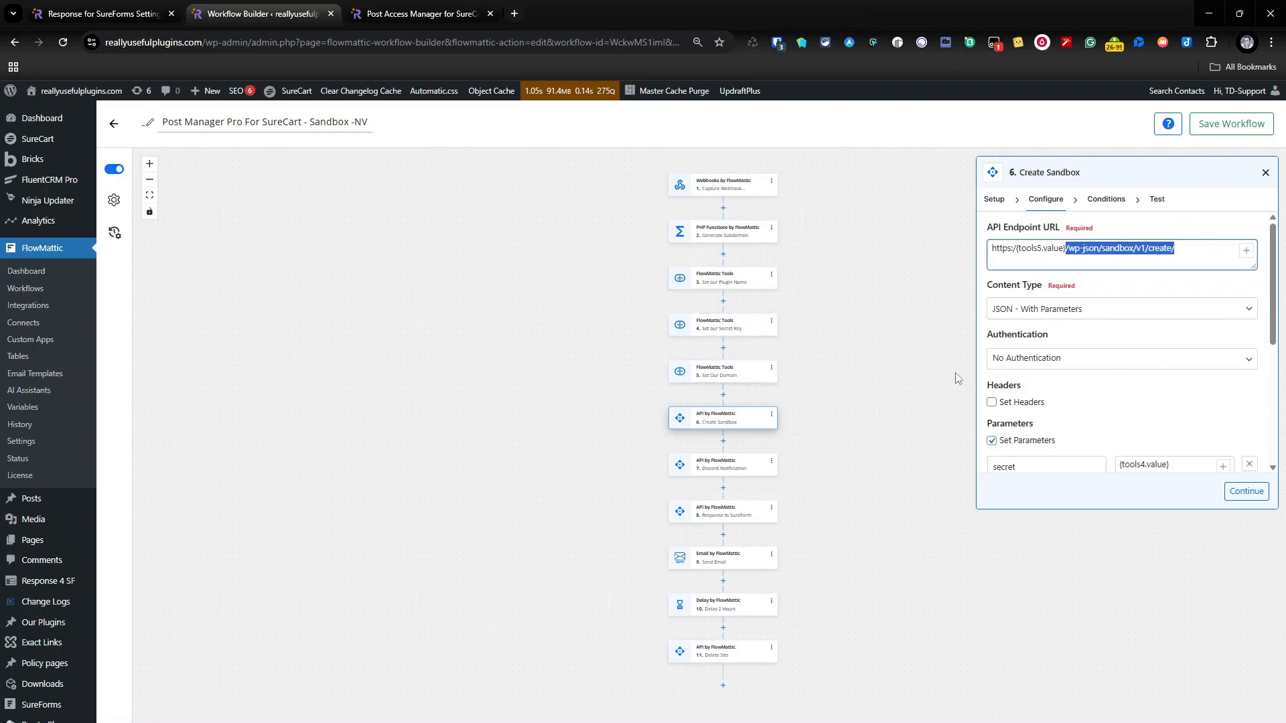
pyautogui.click(1266, 172)
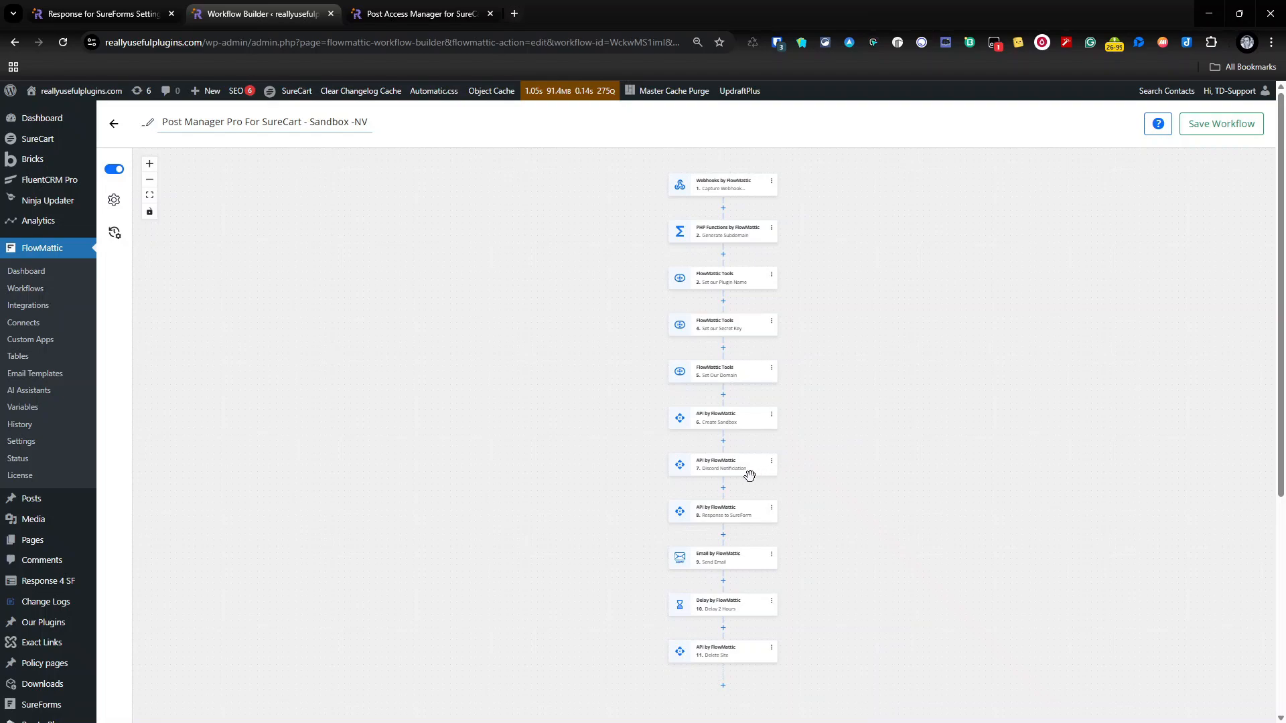
# Step: Review the Discord Notification step's configuration and enlarge its content parameter field to read the full message with its variables
pyautogui.click(722, 472)
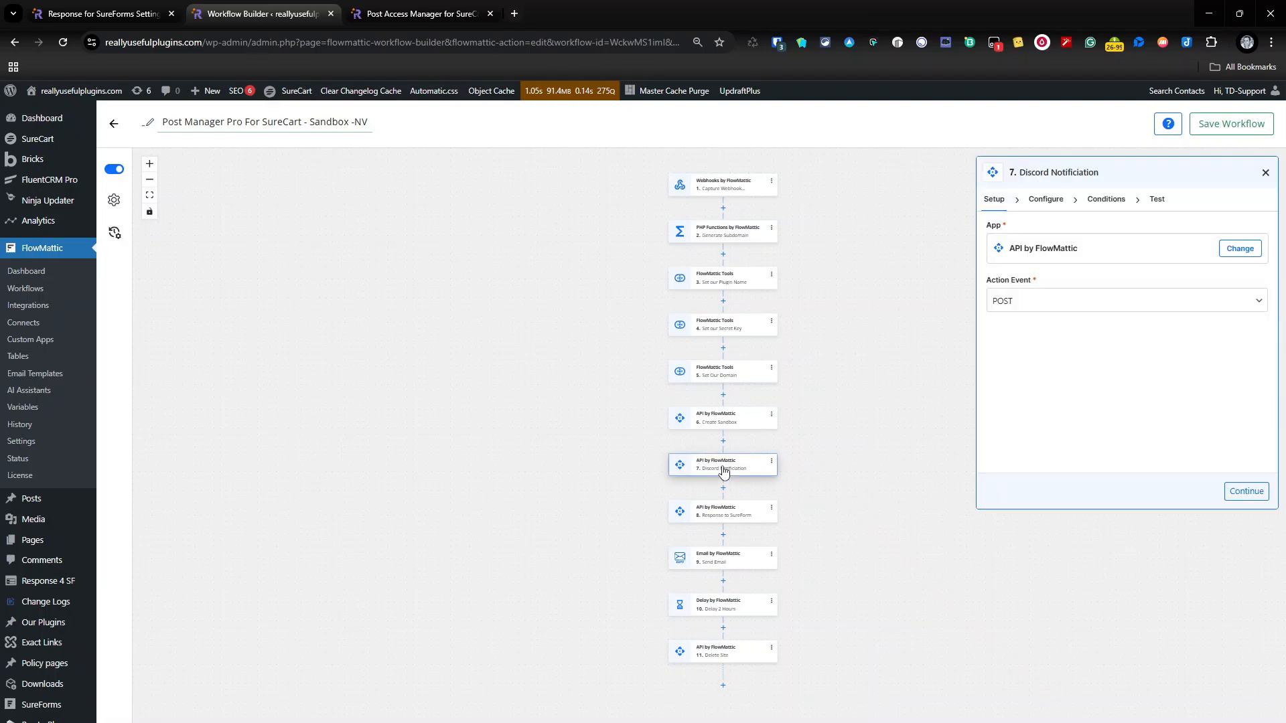
pyautogui.click(1048, 201)
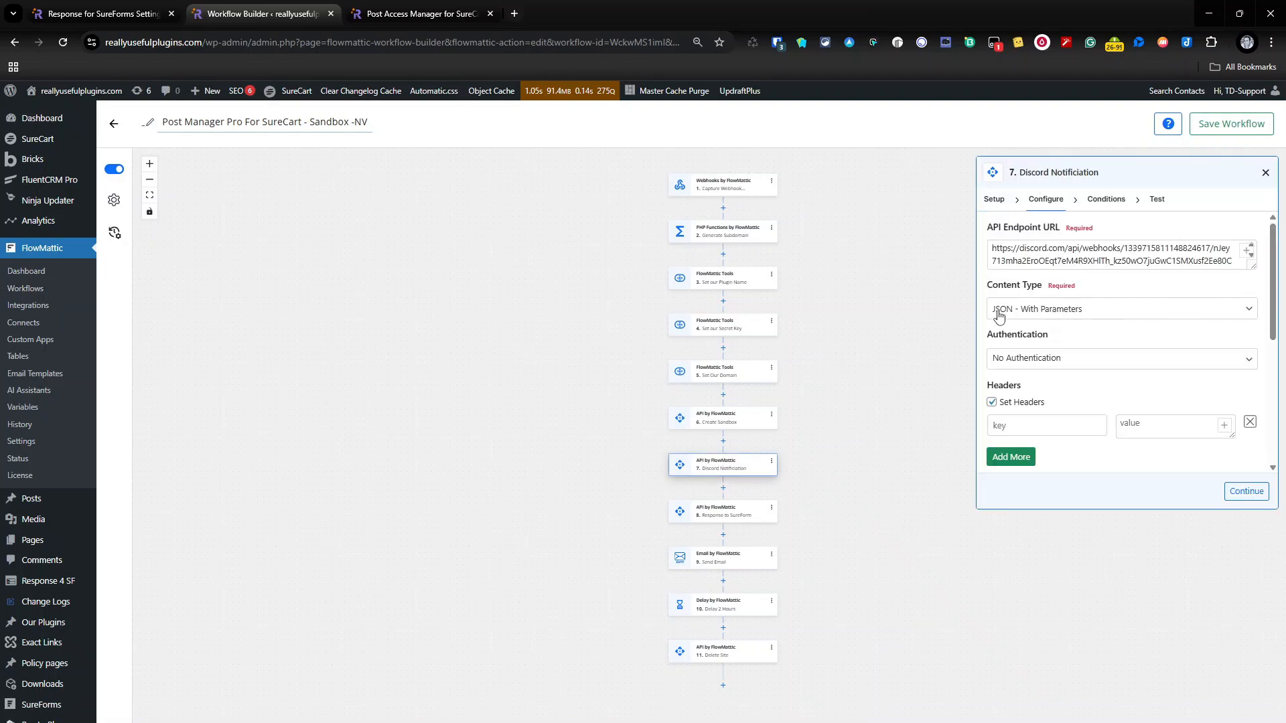
pyautogui.scroll(-2, 1090, 343)
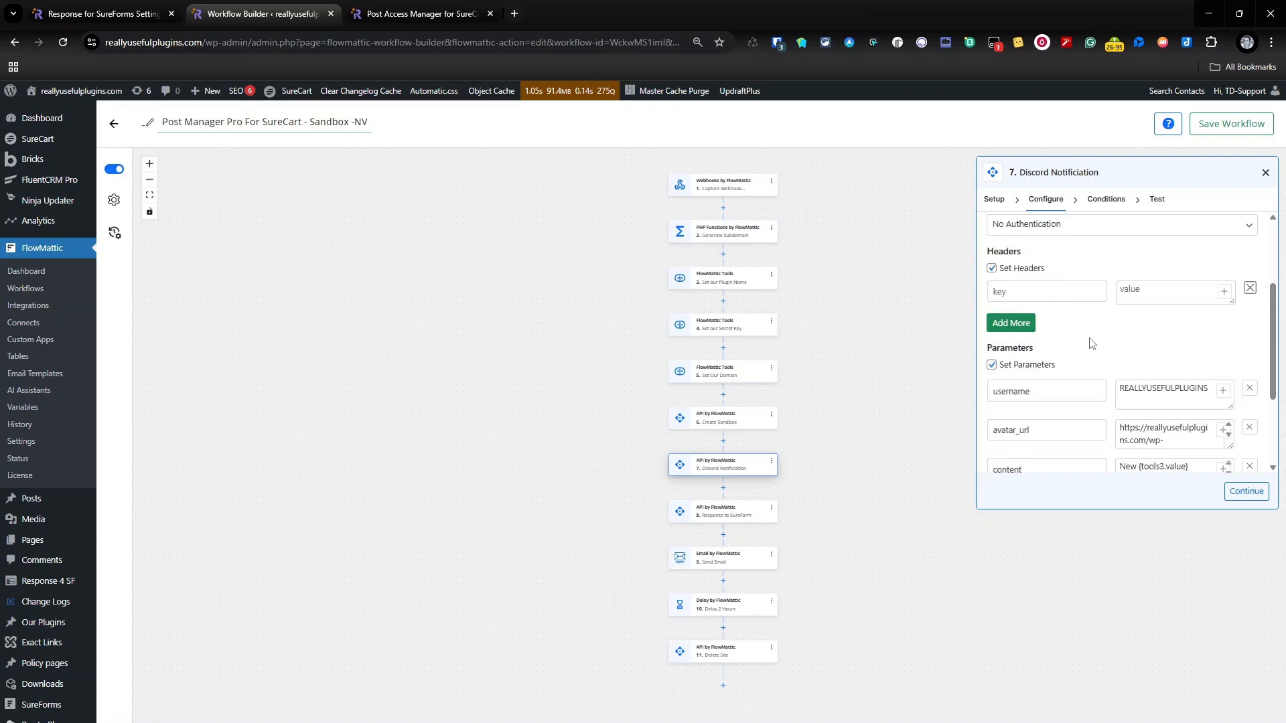
pyautogui.scroll(-1, 1091, 343)
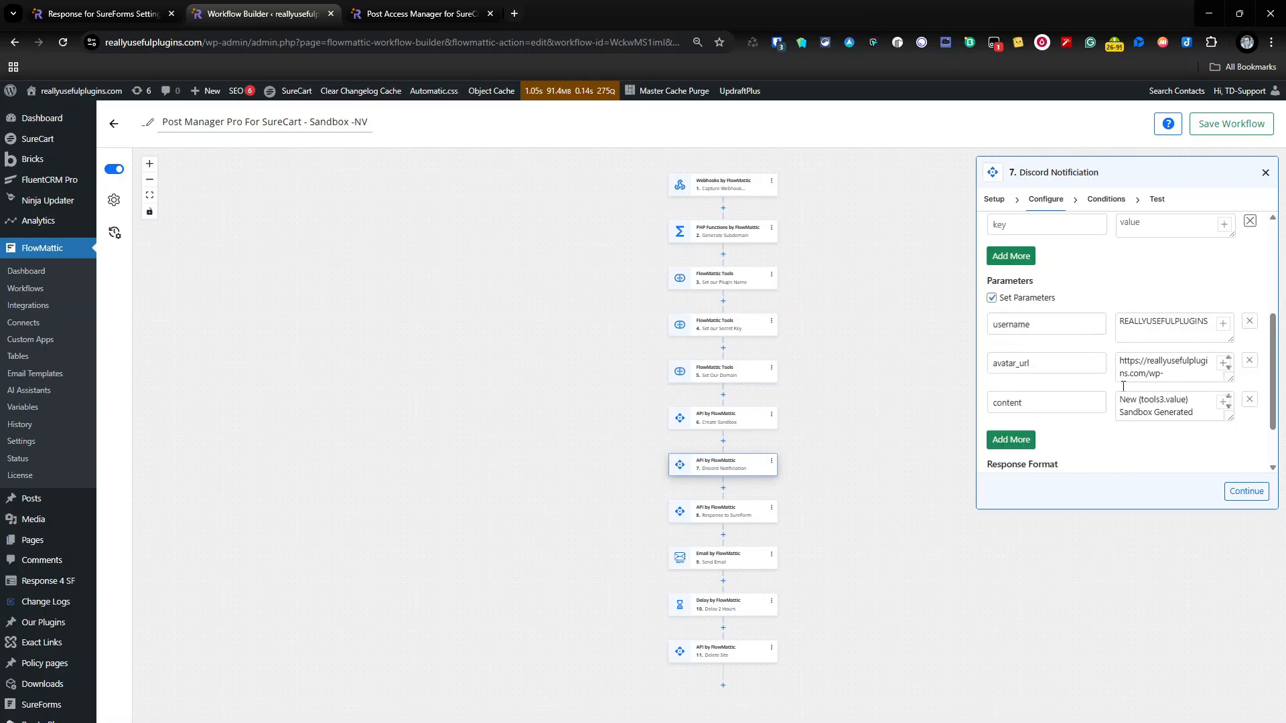
pyautogui.scroll(-1, 1176, 375)
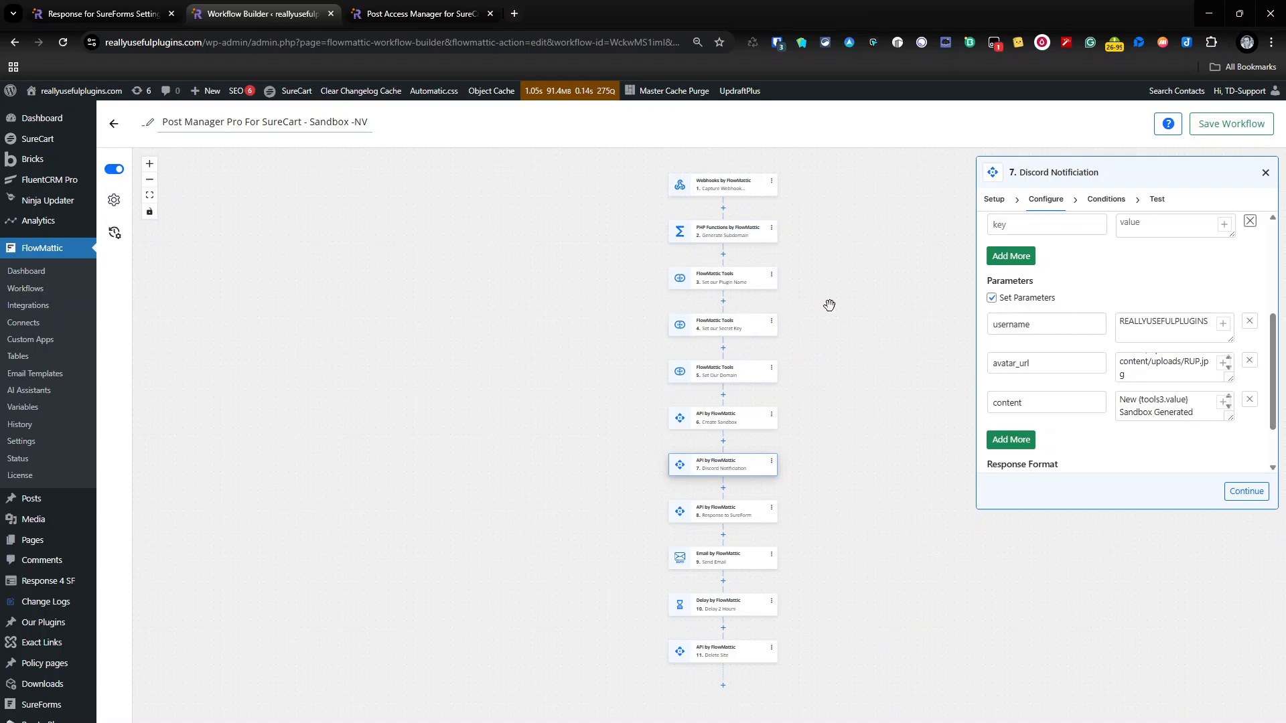
pyautogui.moveTo(1229, 418); pyautogui.dragTo(1235, 454)
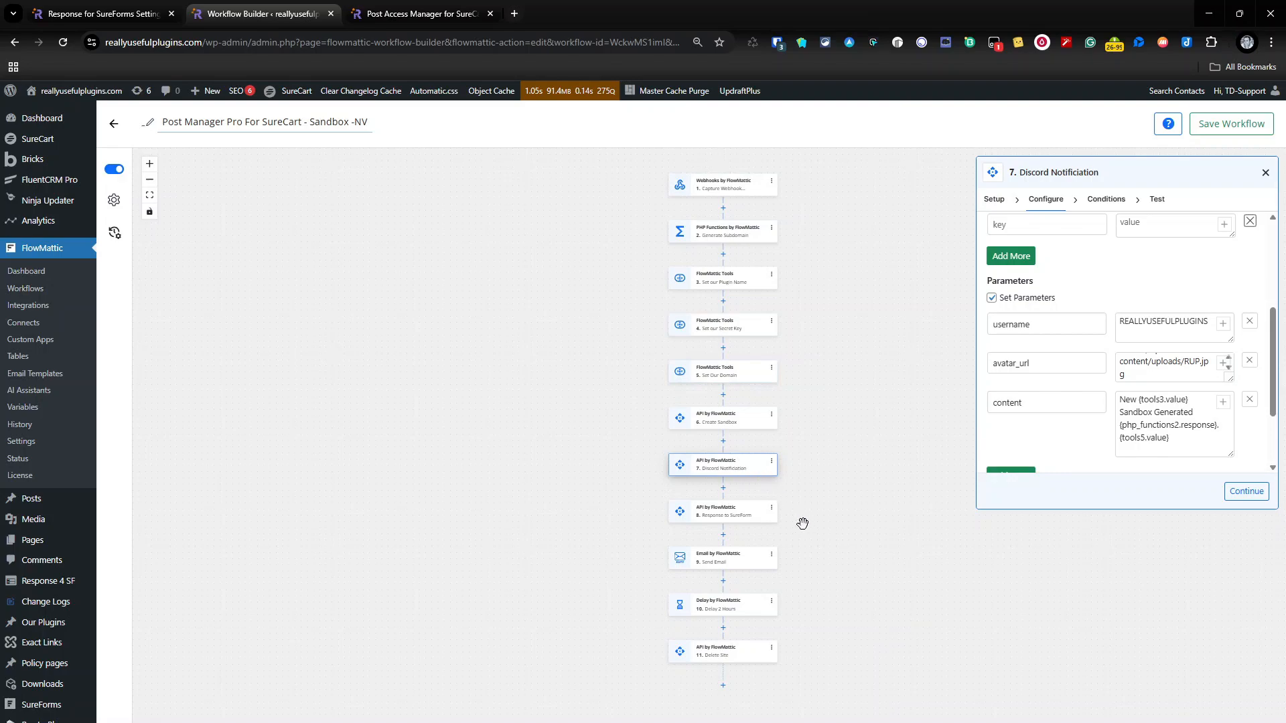
# Step: Review the Response to SureForm step's API endpoint URL, content type and body, session, form and display parameters
pyautogui.click(748, 518)
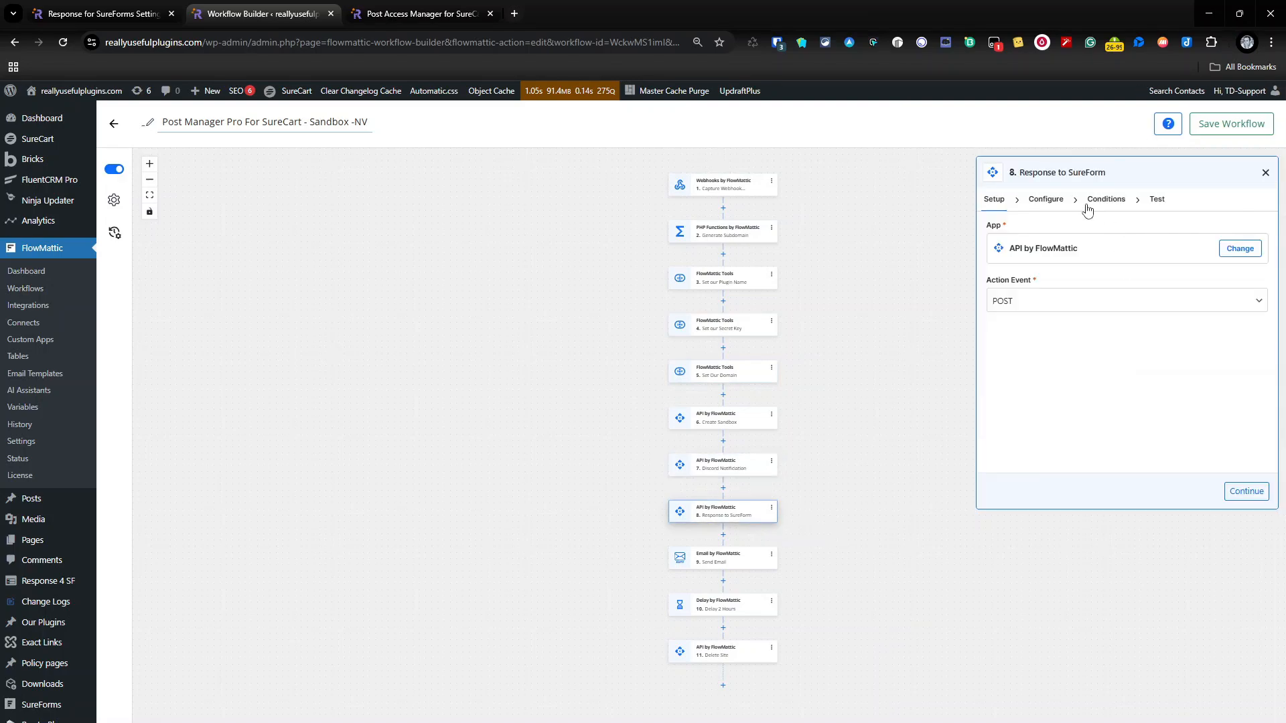
pyautogui.click(1049, 200)
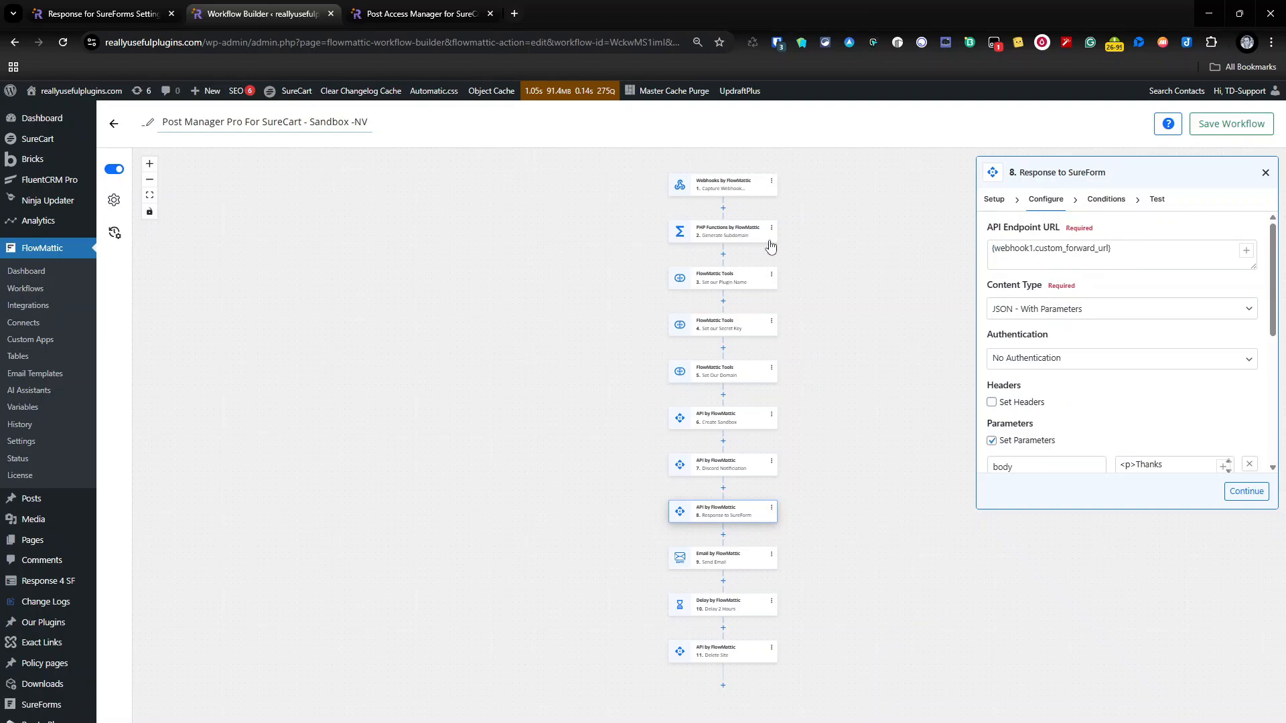
pyautogui.scroll(-1, 1068, 307)
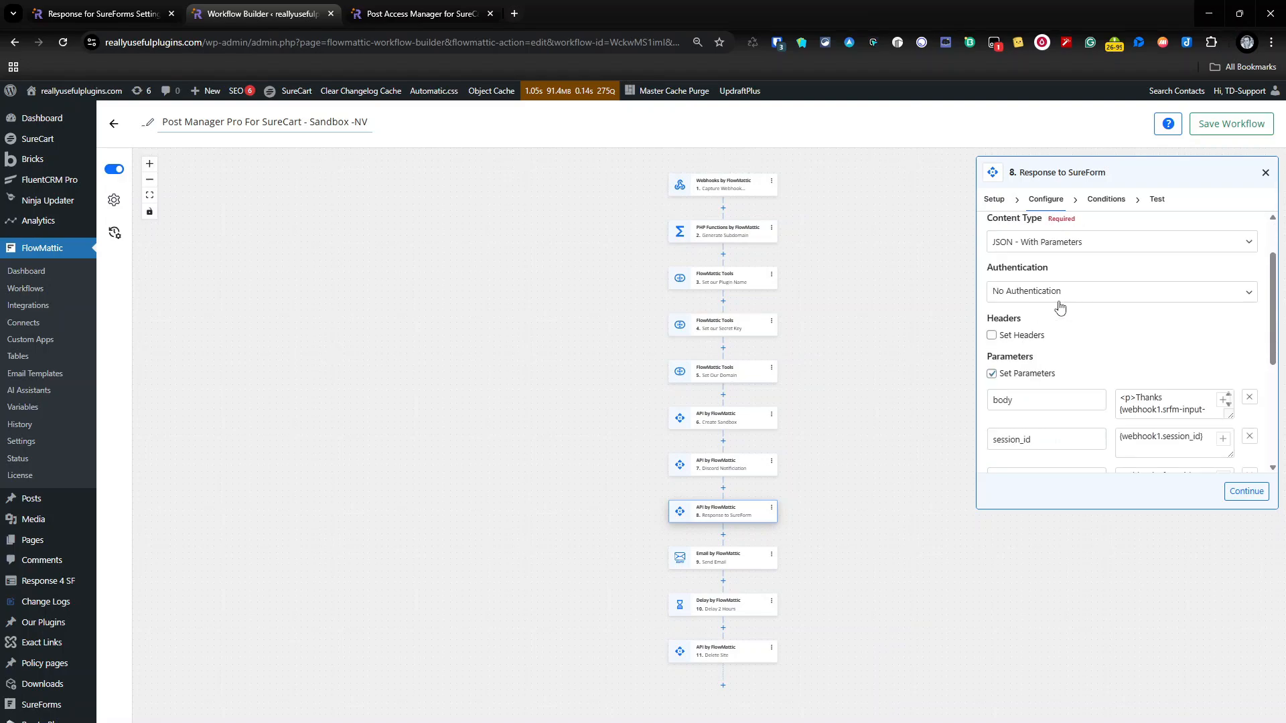
pyautogui.scroll(-1, 1065, 308)
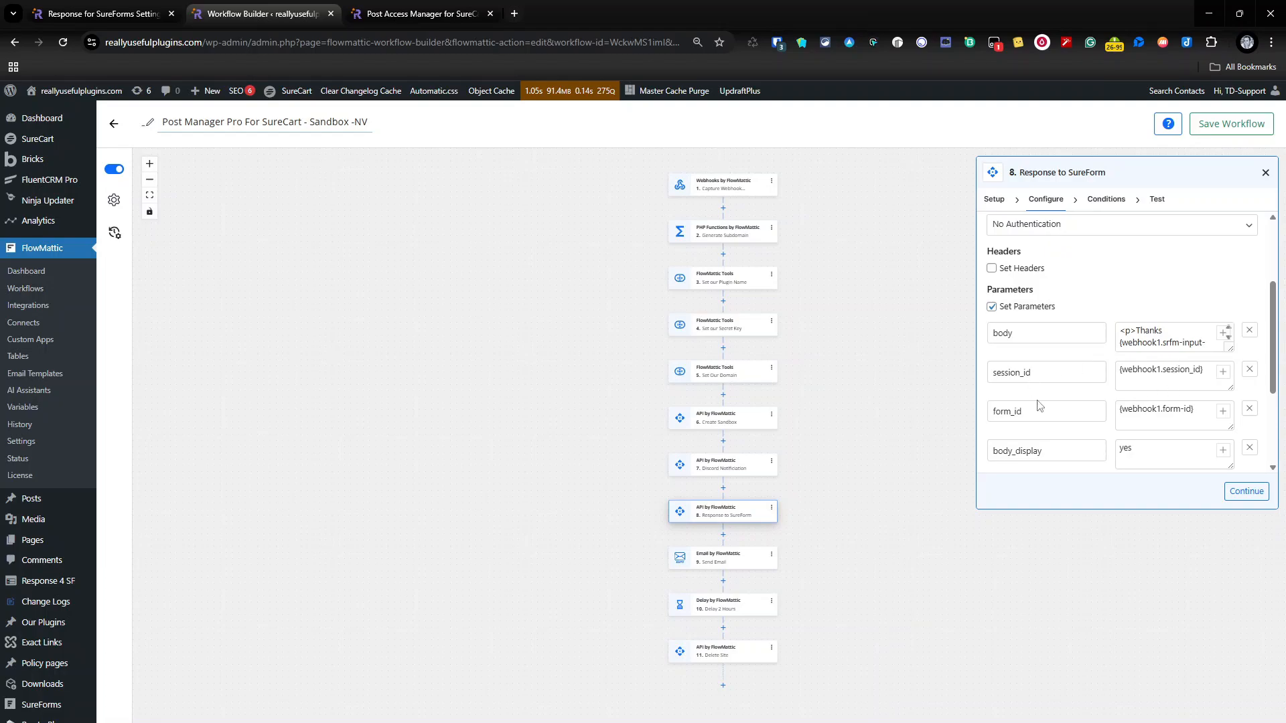
pyautogui.scroll(-1, 1163, 392)
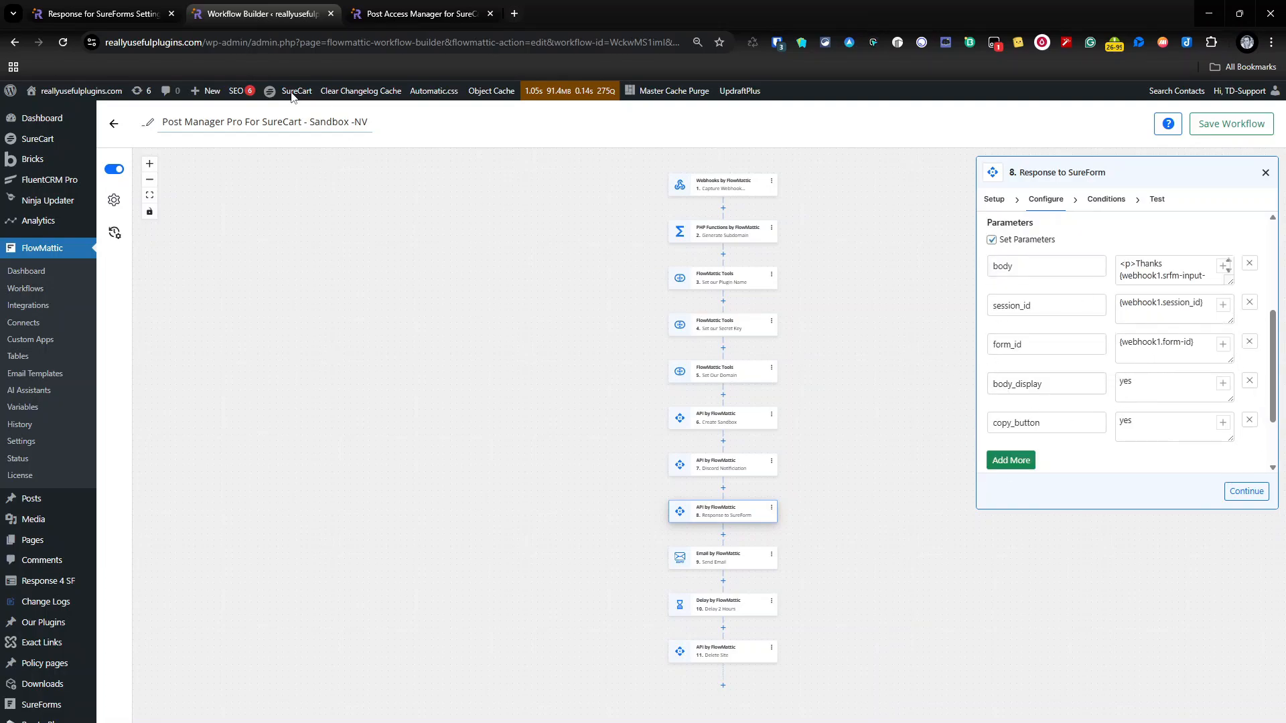
# Step: Check the existing form webhooks, and examine the response message shown under the submitted sandbox form on the Post Access Manager page
pyautogui.click(123, 13)
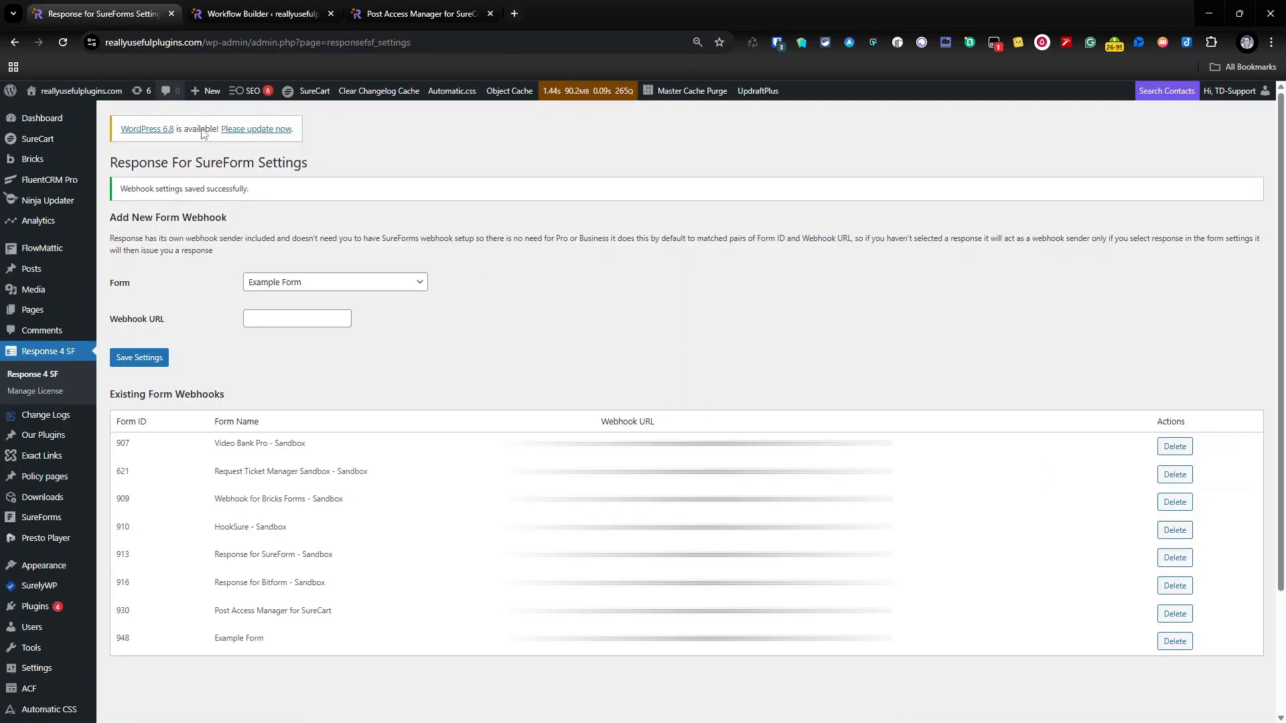
pyautogui.click(415, 13)
pyautogui.scroll(-5, 503, 316)
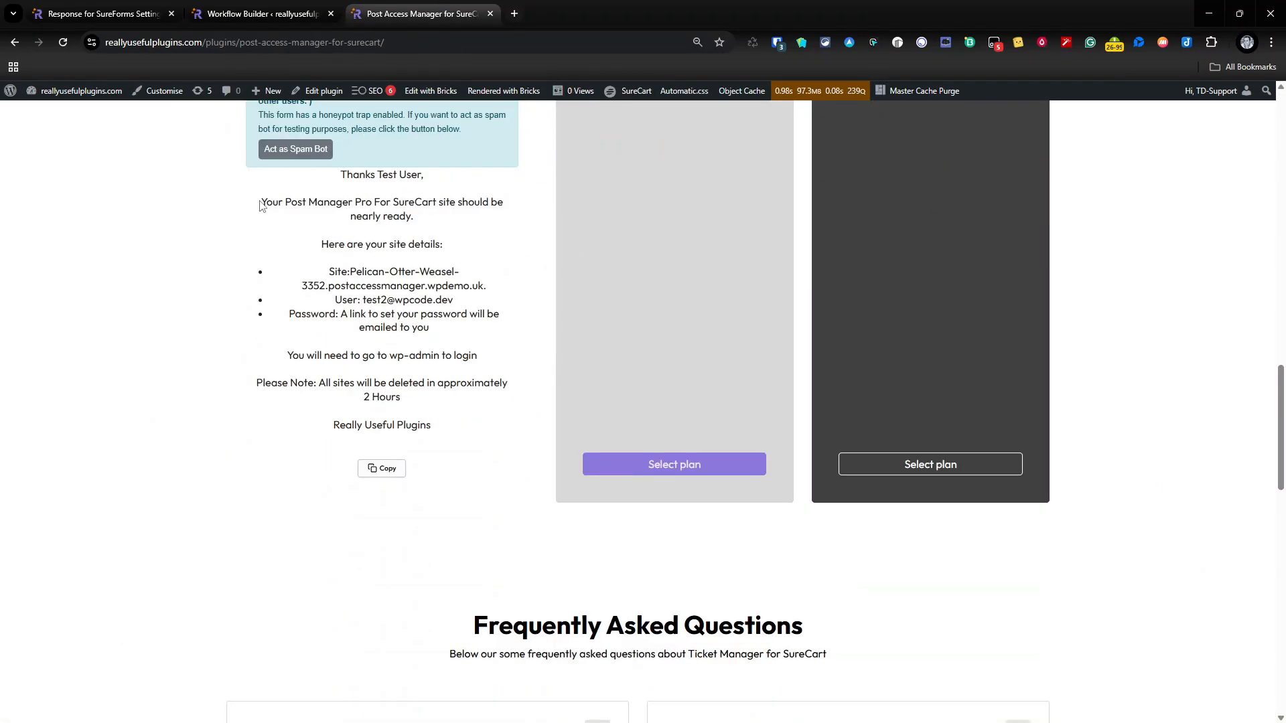
pyautogui.moveTo(263, 199); pyautogui.dragTo(383, 215)
pyautogui.scroll(5, 339, 201)
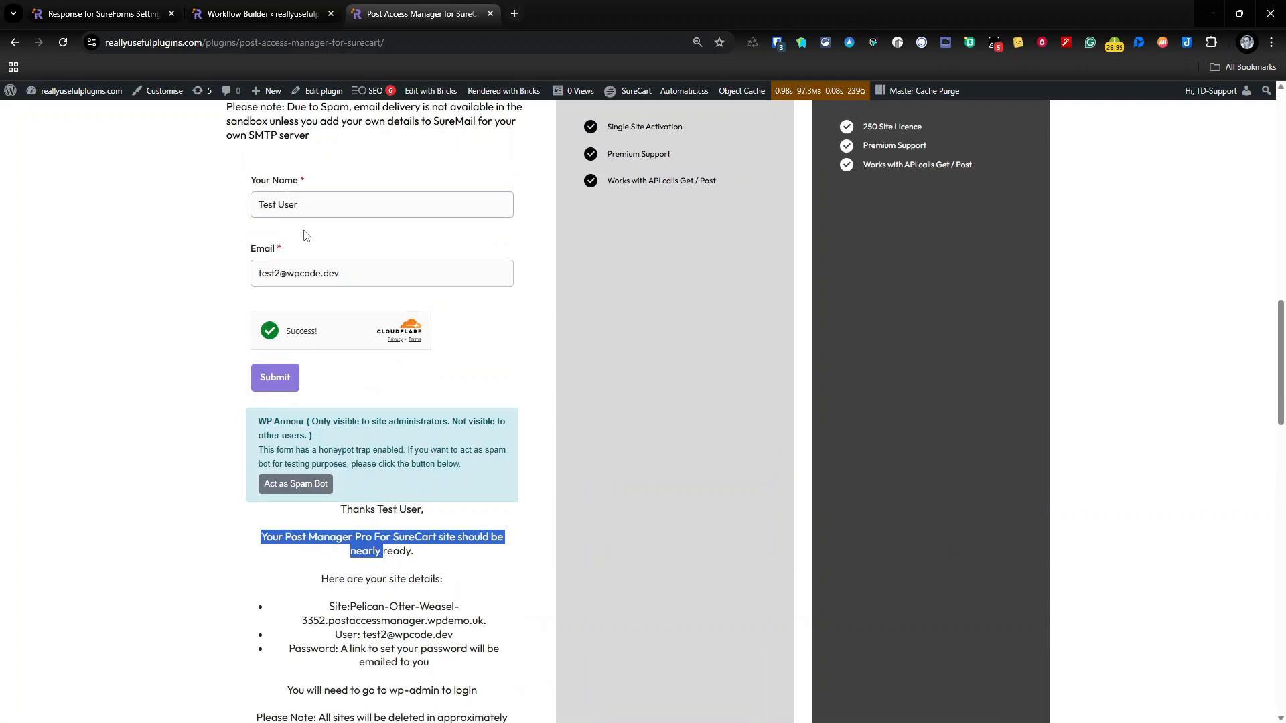
pyautogui.scroll(-4, 308, 236)
pyautogui.tripleClick(305, 314)
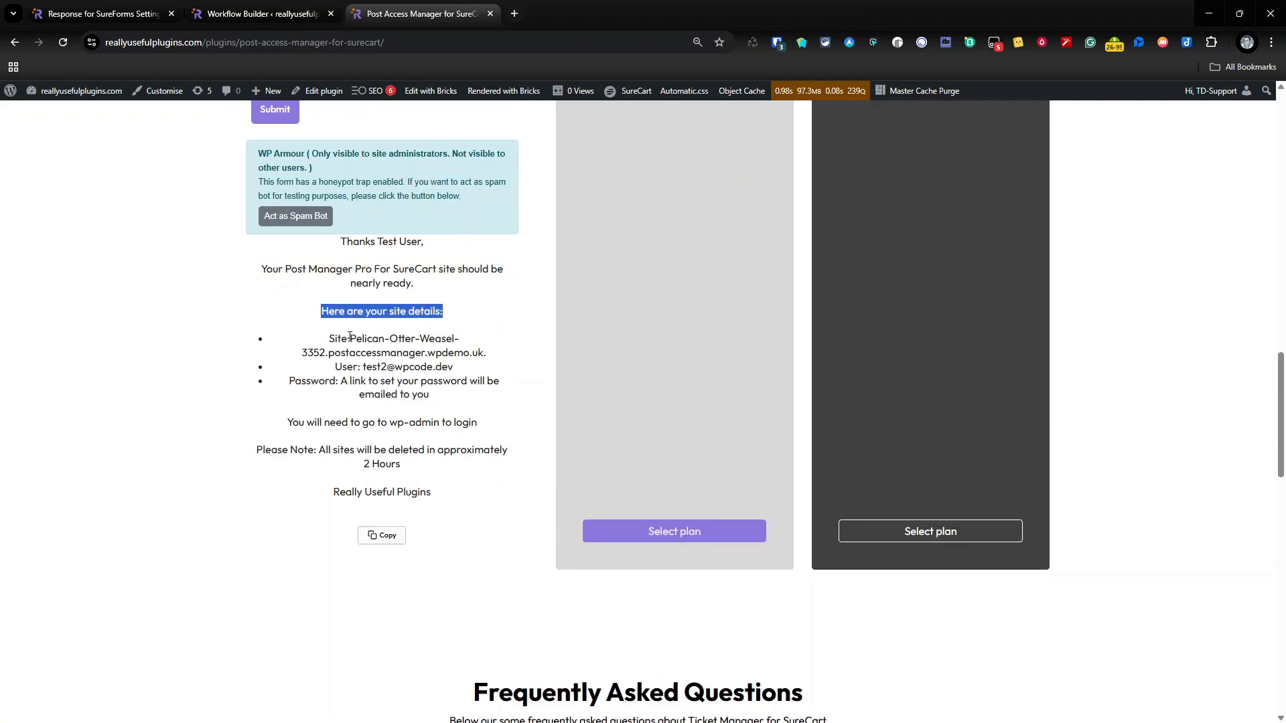
pyautogui.moveTo(349, 339); pyautogui.dragTo(484, 352)
pyautogui.moveTo(361, 367); pyautogui.dragTo(461, 370)
pyautogui.scroll(4, 420, 335)
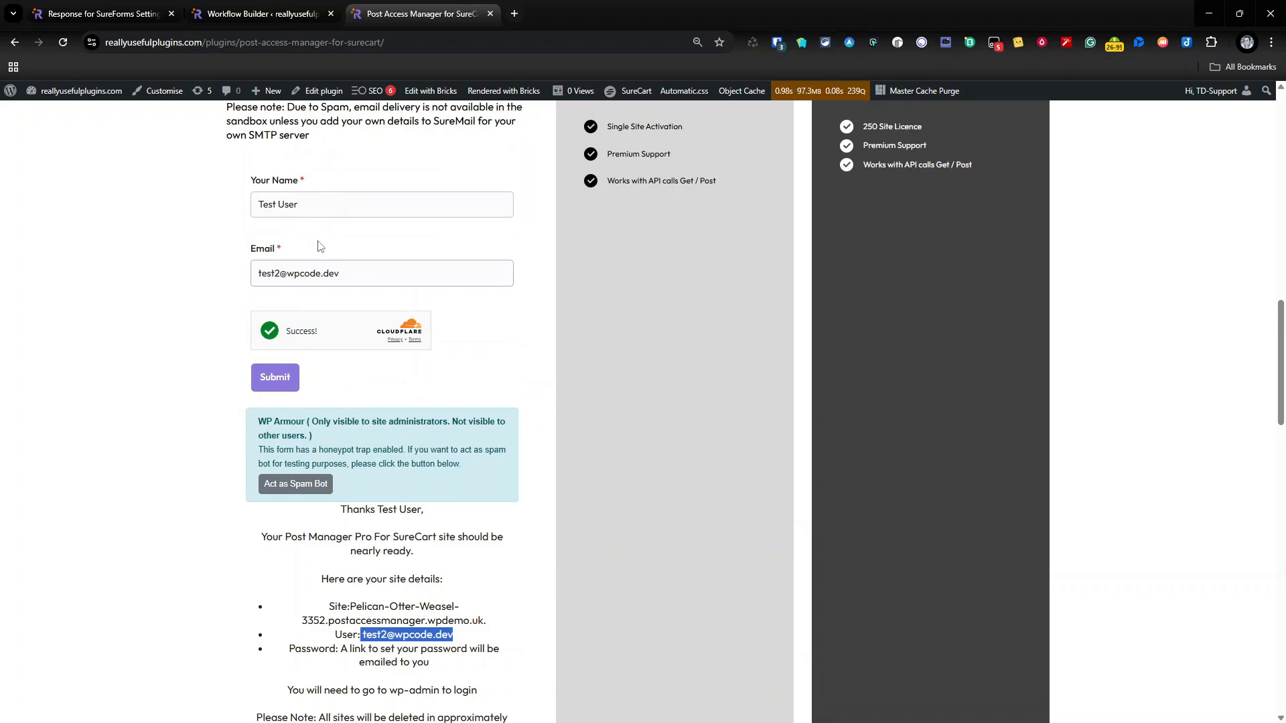
pyautogui.scroll(-4, 346, 315)
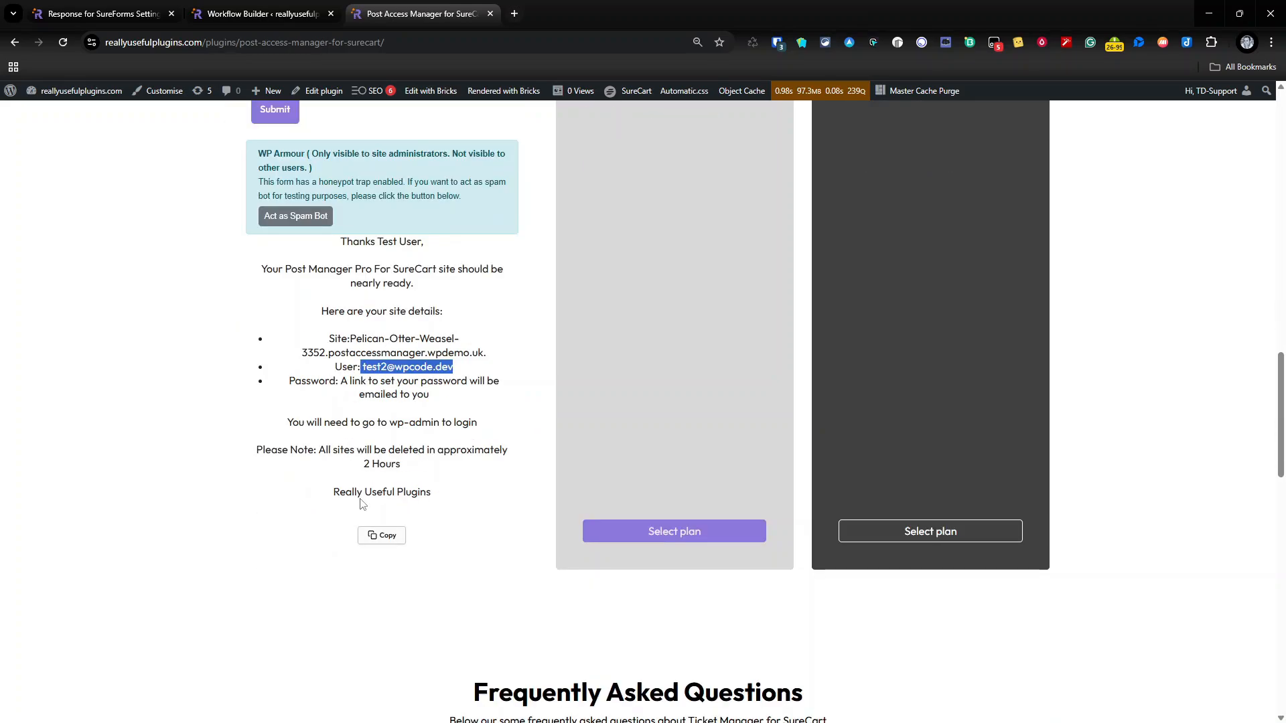
# Step: Return to the workflow, enlarge the Response to SureForm step's body parameter to read its variables, and close the step
pyautogui.click(218, 20)
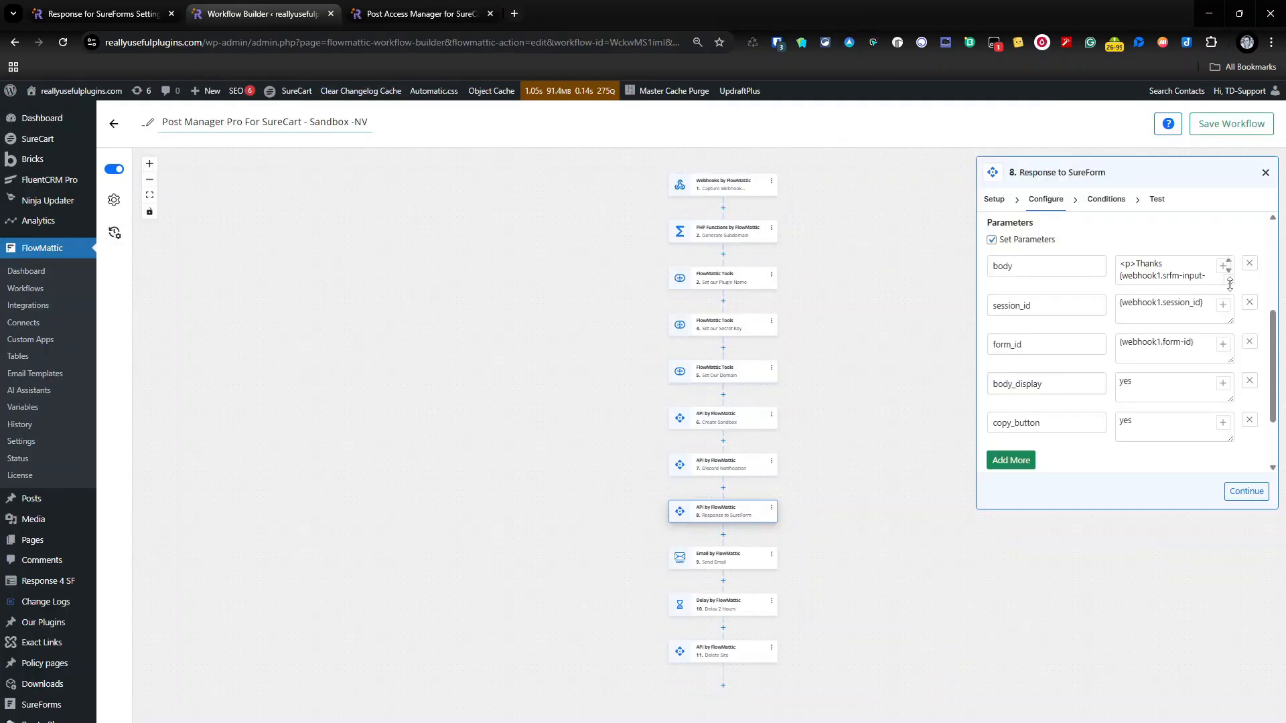
pyautogui.moveTo(1230, 284); pyautogui.dragTo(1217, 503)
pyautogui.scroll(-5, 1180, 366)
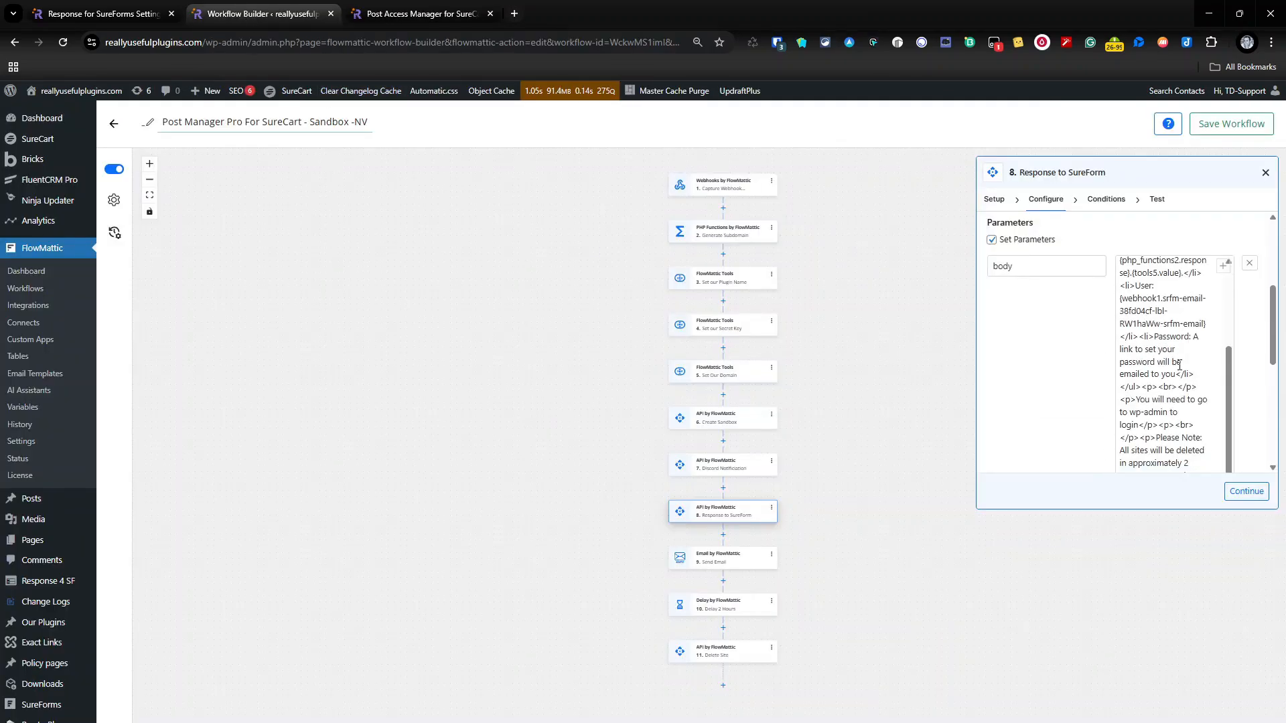
pyautogui.scroll(-3, 1179, 366)
pyautogui.scroll(10, 1173, 419)
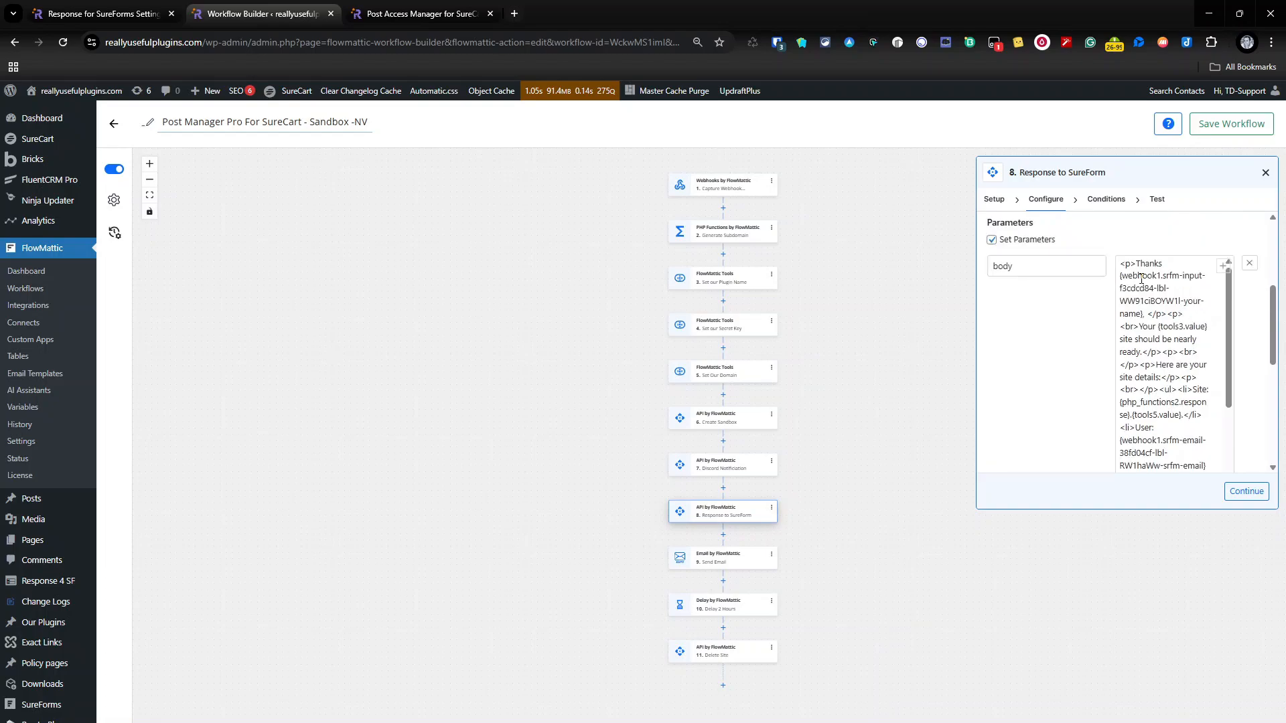
pyautogui.click(1145, 315)
pyautogui.press('BackSpace')
pyautogui.press('BackSpace')
pyautogui.click(1266, 173)
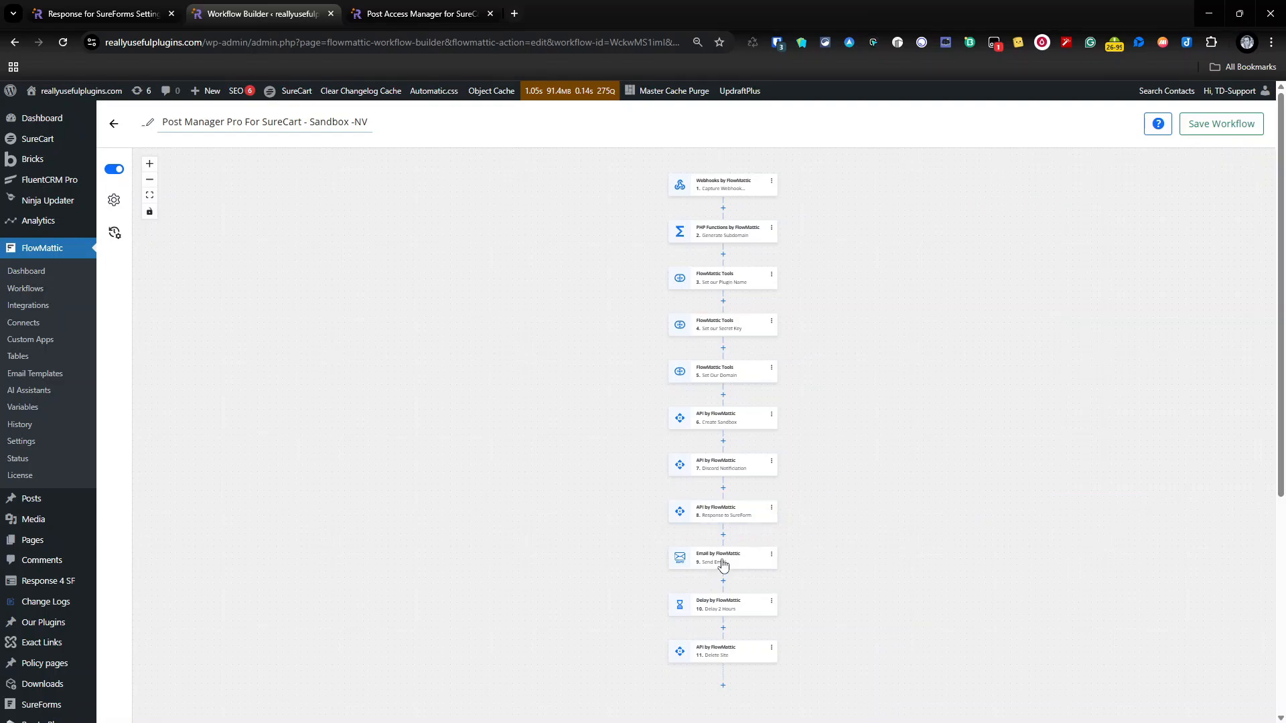
# Step: Review the Send Email step's sender, recipient and subject settings, highlighting the variables used in the email subject
pyautogui.click(745, 561)
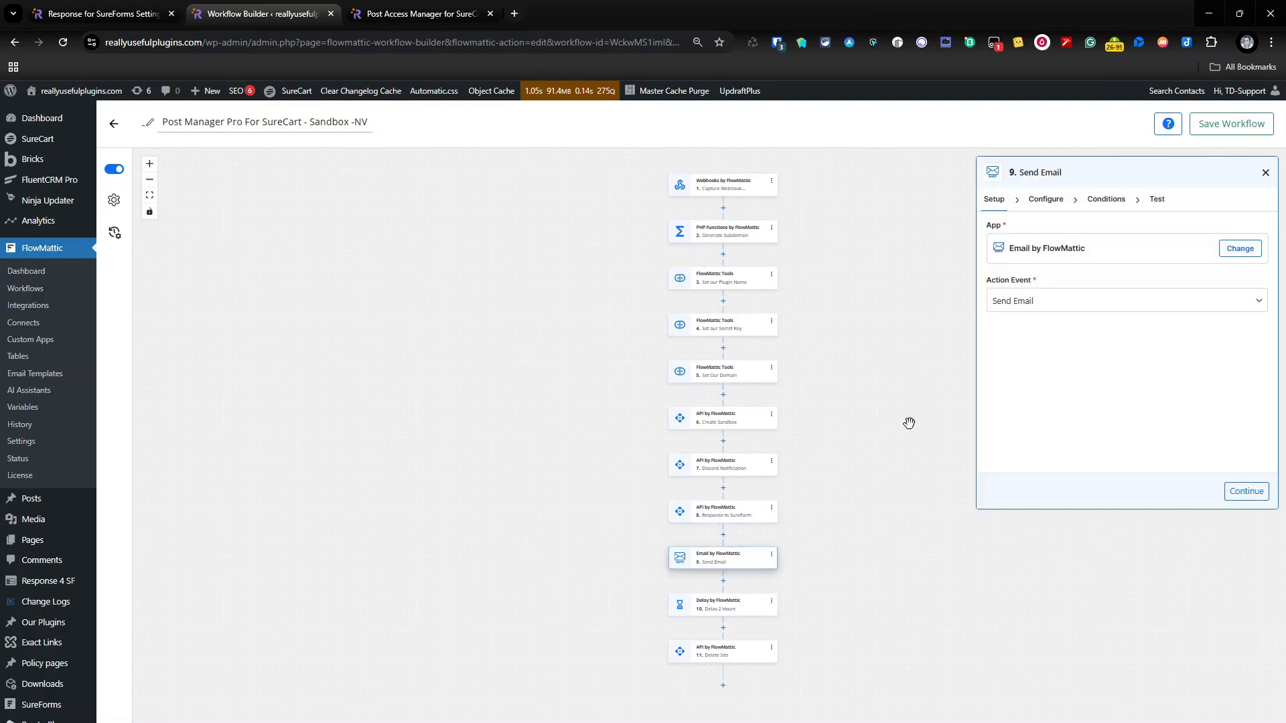
pyautogui.click(1043, 198)
pyautogui.scroll(-1, 1082, 249)
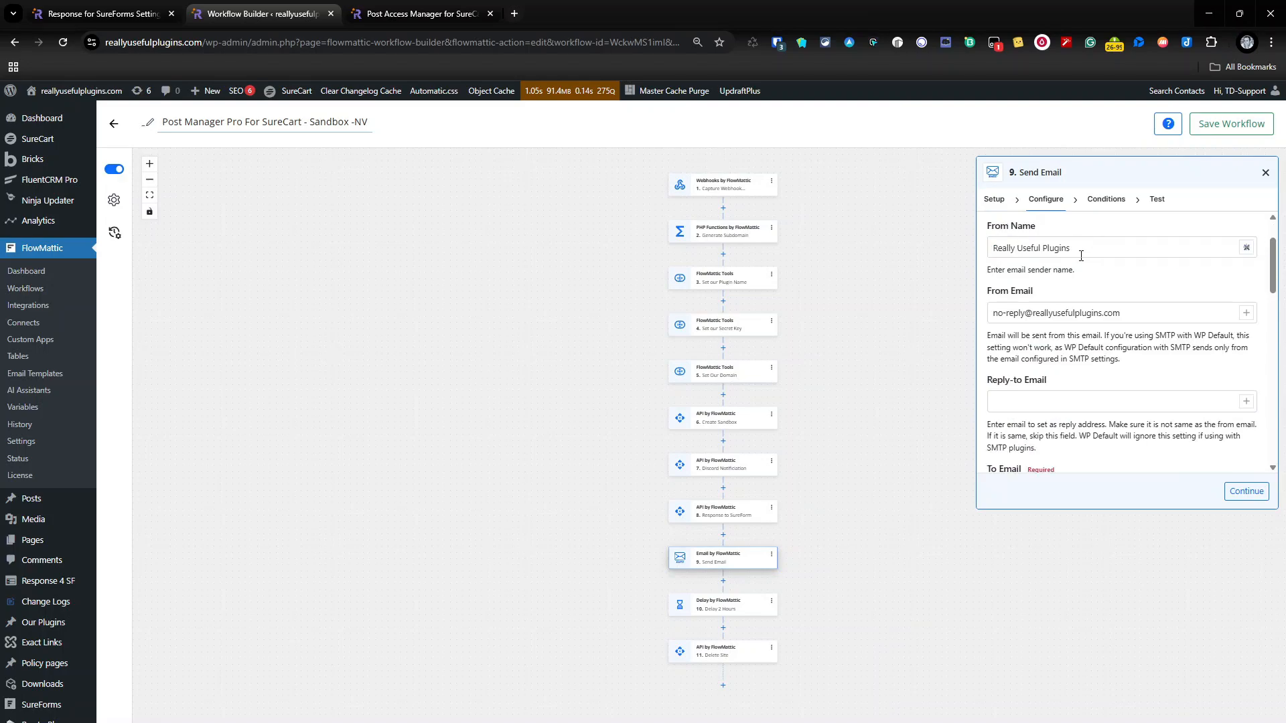
pyautogui.scroll(1, 1085, 248)
pyautogui.scroll(-3, 1060, 330)
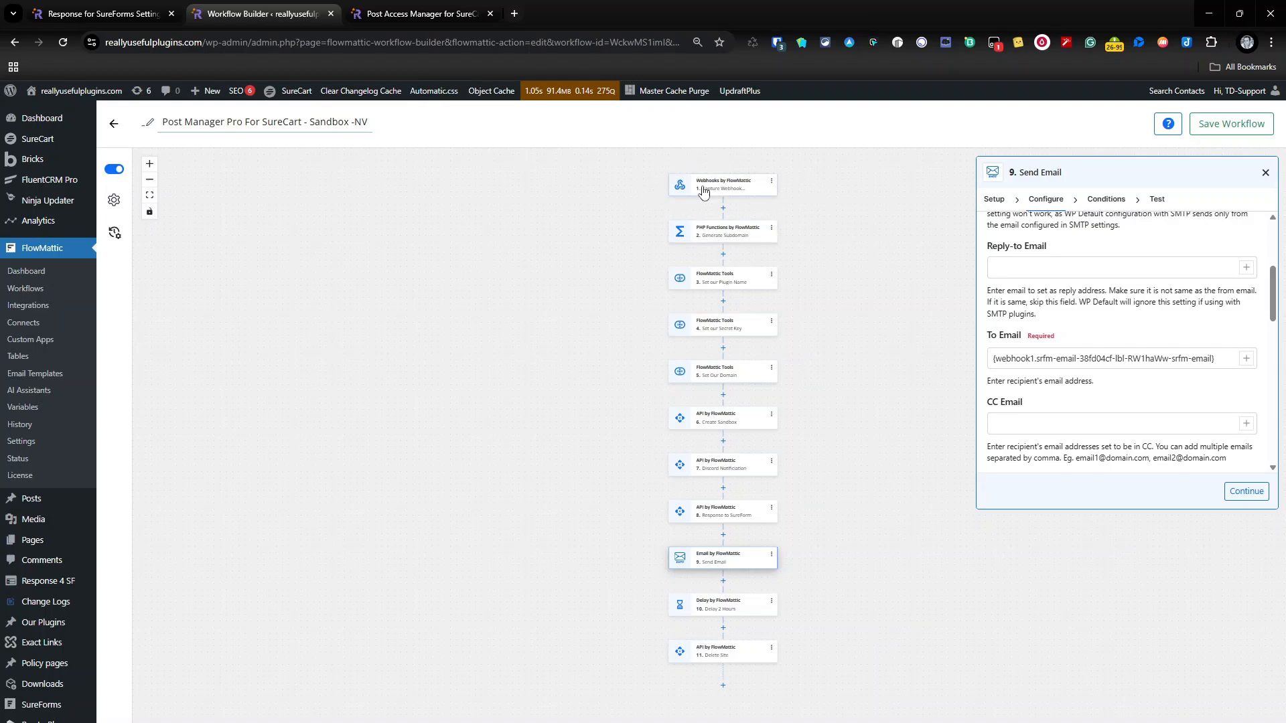
pyautogui.scroll(-5, 1067, 328)
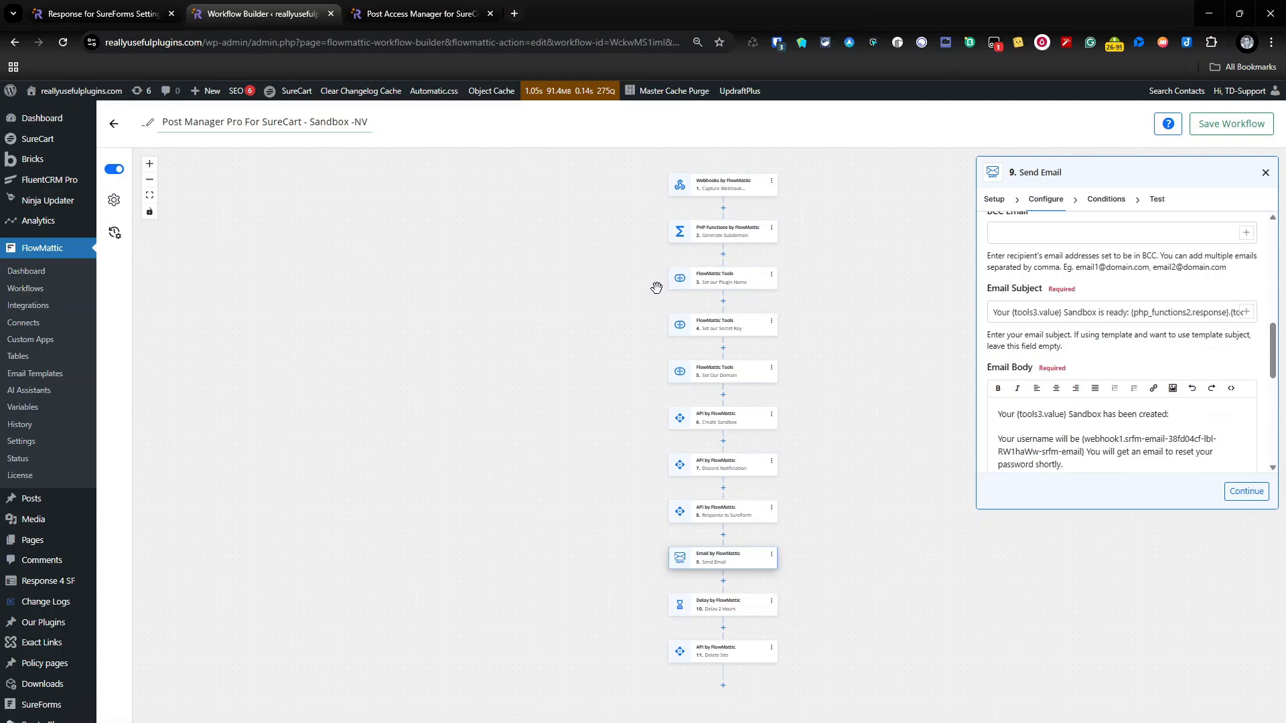
pyautogui.moveTo(1083, 313); pyautogui.dragTo(1217, 313)
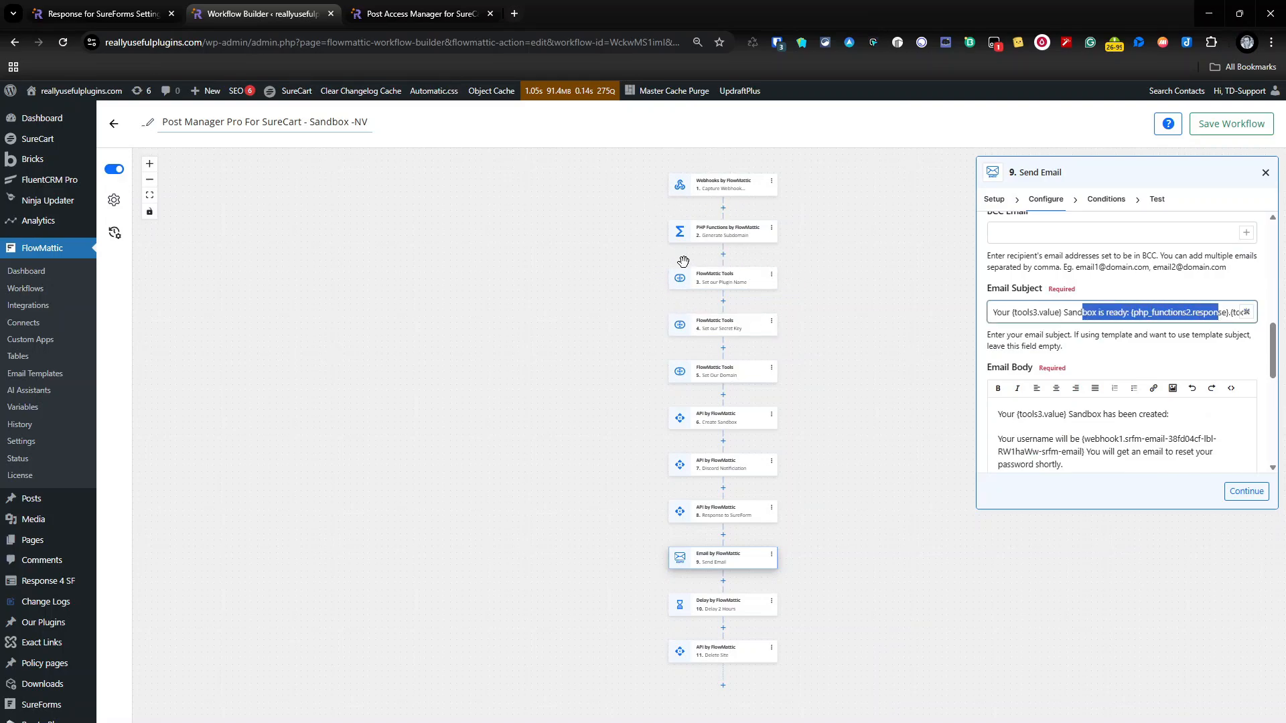
pyautogui.click(1130, 312)
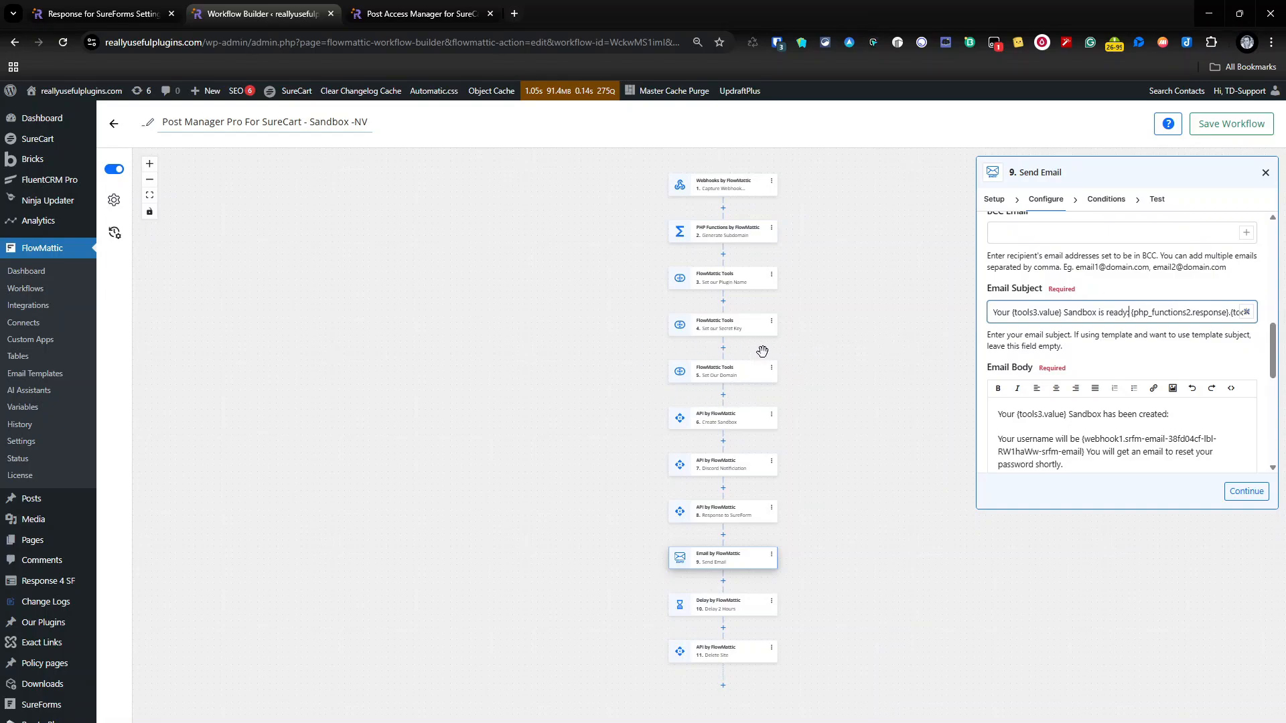
# Step: Examine the email body's username variable, site link and closing line, view the link option without changing it, and check the template and attachment settings
pyautogui.scroll(-1, 1051, 355)
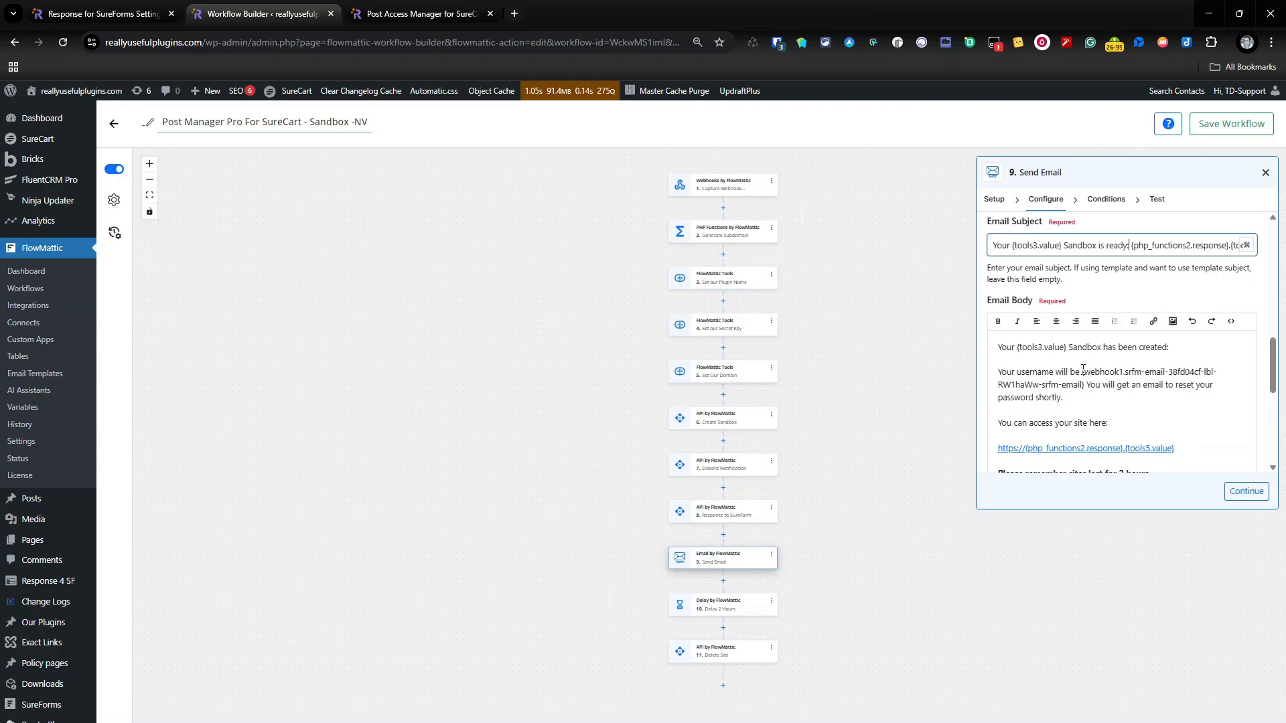
pyautogui.moveTo(1083, 372); pyautogui.dragTo(1085, 387)
pyautogui.scroll(-1, 1096, 396)
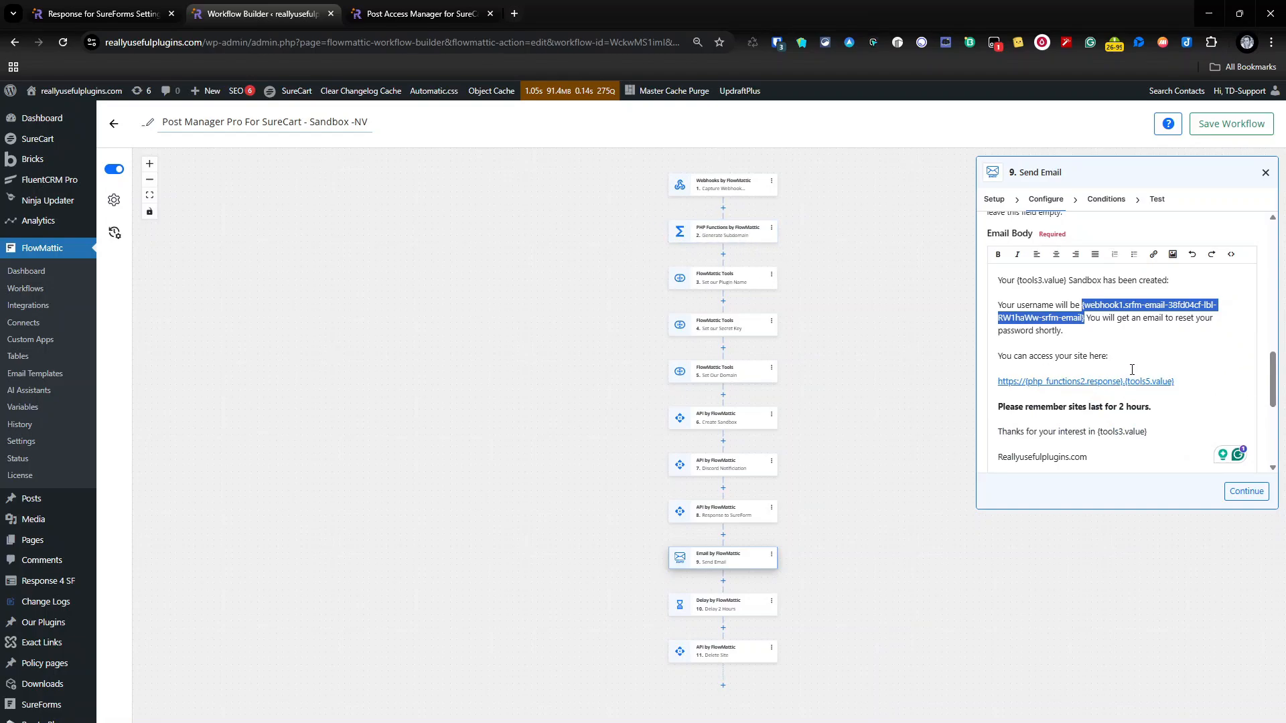
pyautogui.moveTo(1175, 380); pyautogui.dragTo(989, 387)
pyautogui.click(1154, 254)
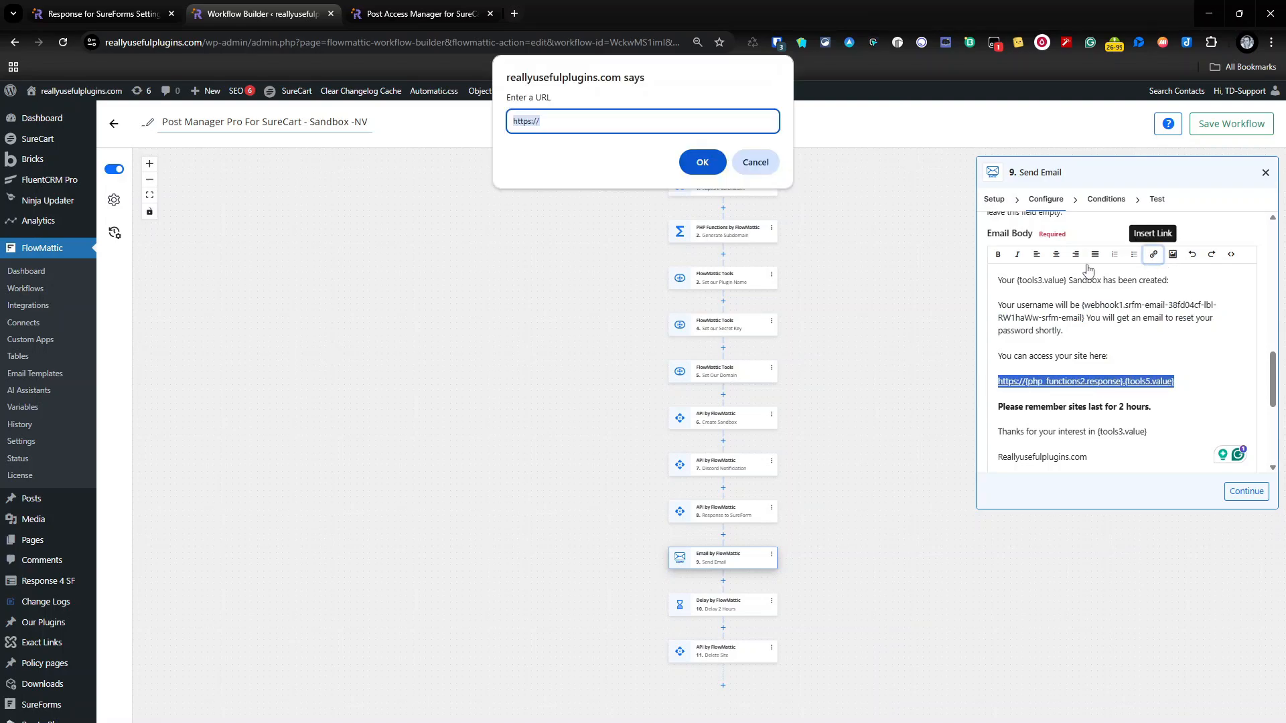
pyautogui.click(756, 161)
pyautogui.click(1168, 421)
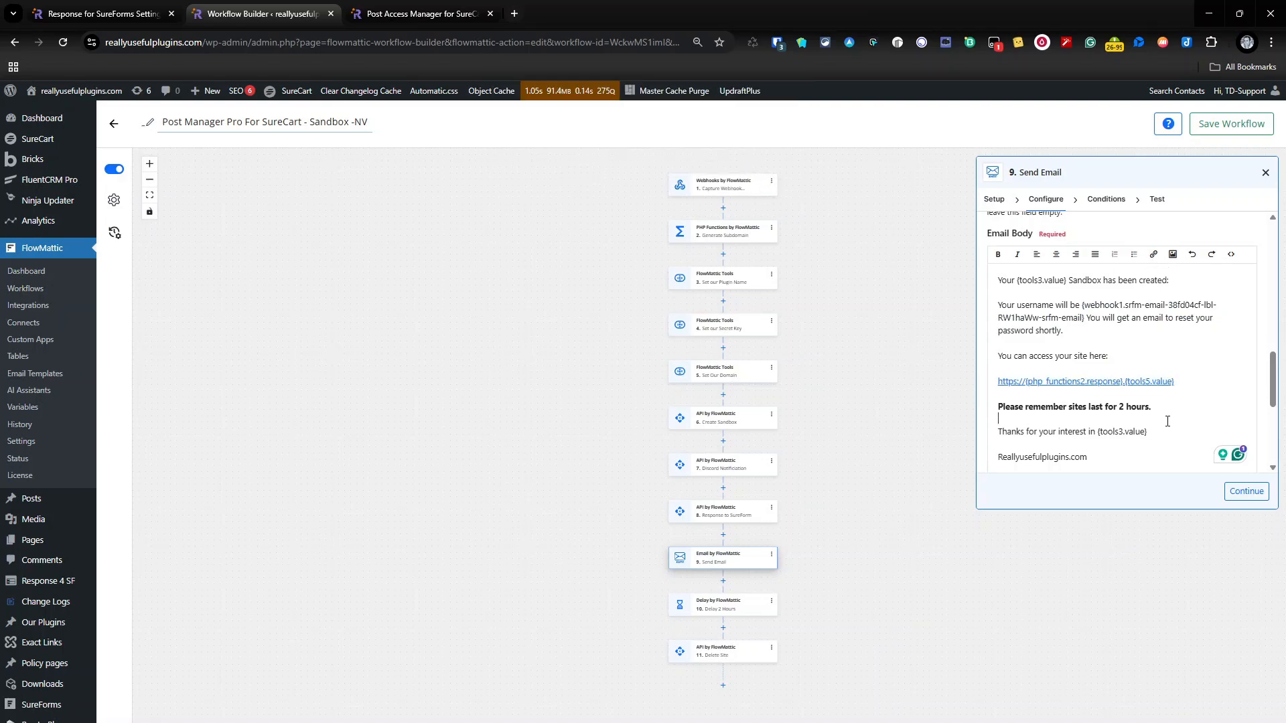
pyautogui.moveTo(998, 431); pyautogui.dragTo(1148, 432)
pyautogui.click(1157, 429)
pyautogui.scroll(-2, 1064, 340)
pyautogui.scroll(-2, 1065, 340)
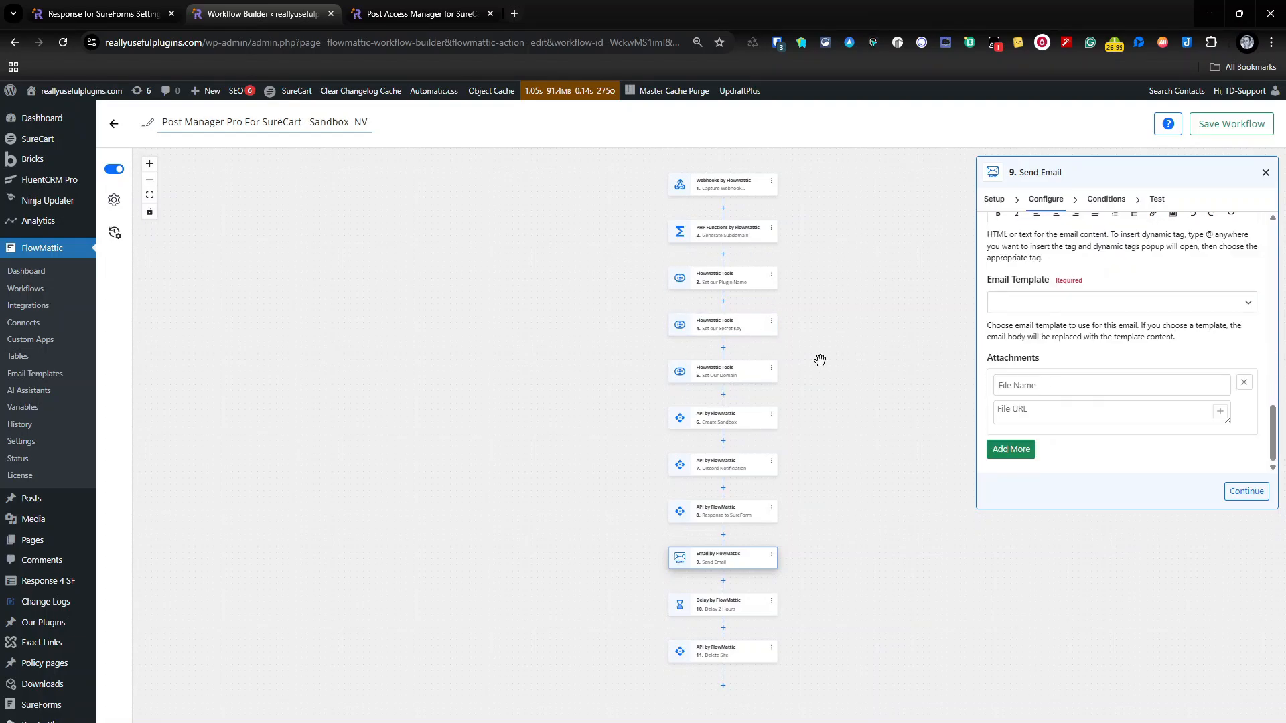
# Step: Review the Delete Site step's API endpoint URL and its secret and site_id parameters
pyautogui.click(764, 650)
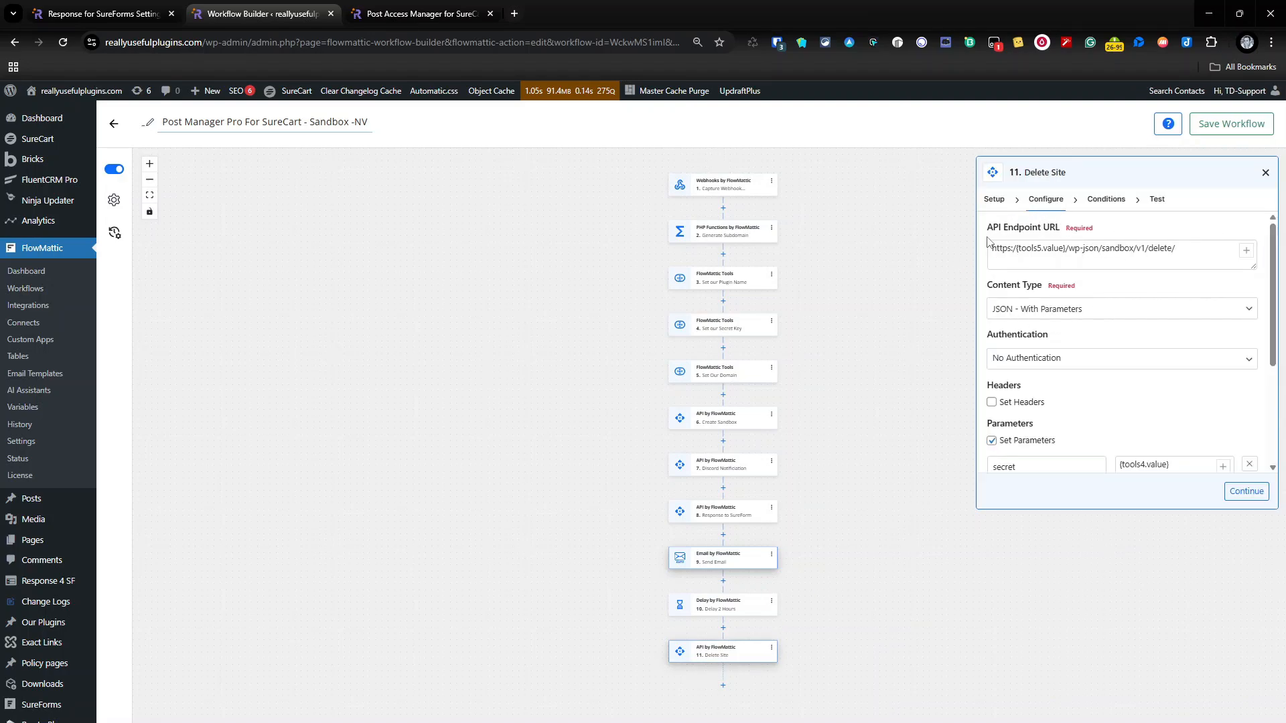
pyautogui.scroll(-2, 1078, 335)
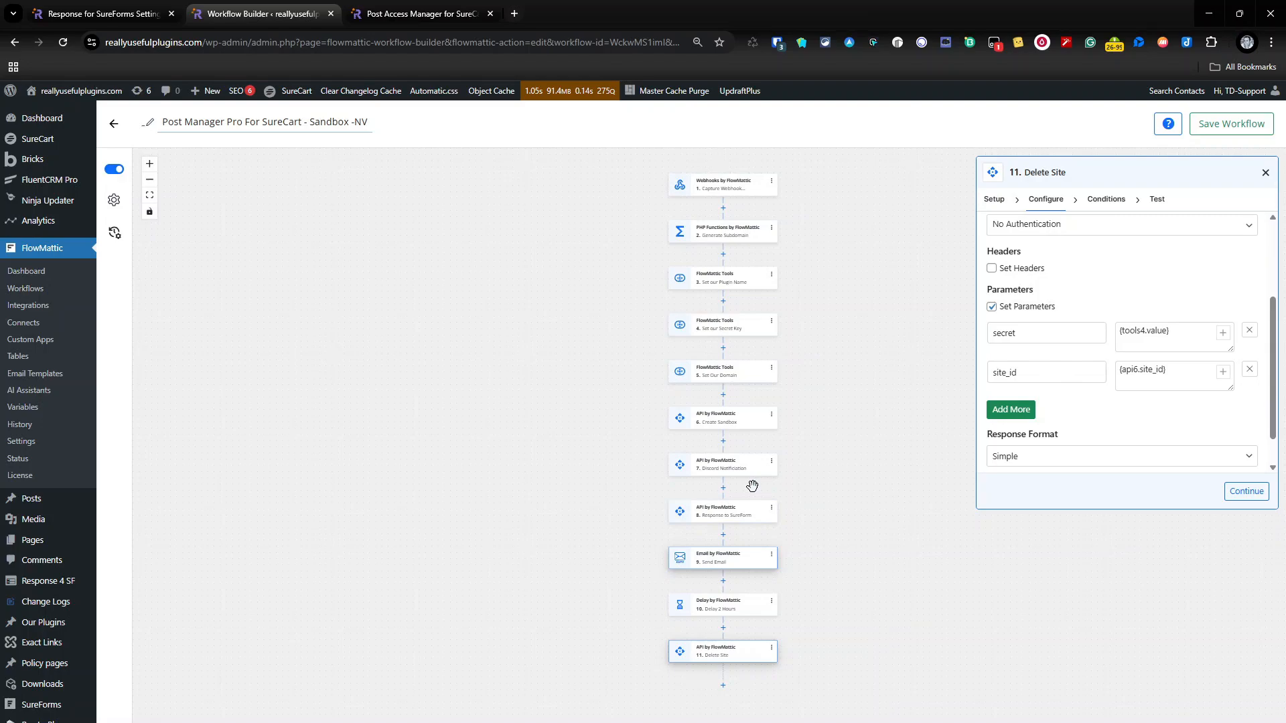
# Step: Run the Create Sandbox step's test action, check the site ID and URL in its output data, and close the step
pyautogui.click(740, 428)
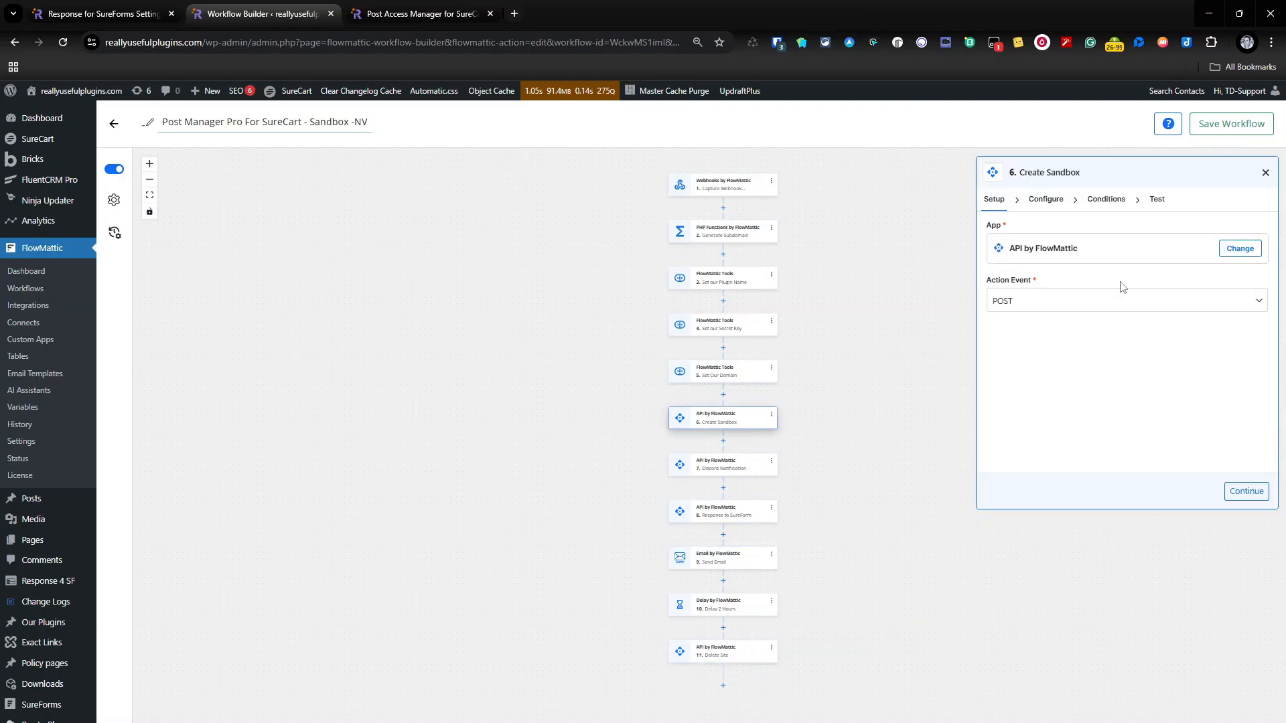
pyautogui.click(1157, 200)
pyautogui.scroll(-3, 1128, 378)
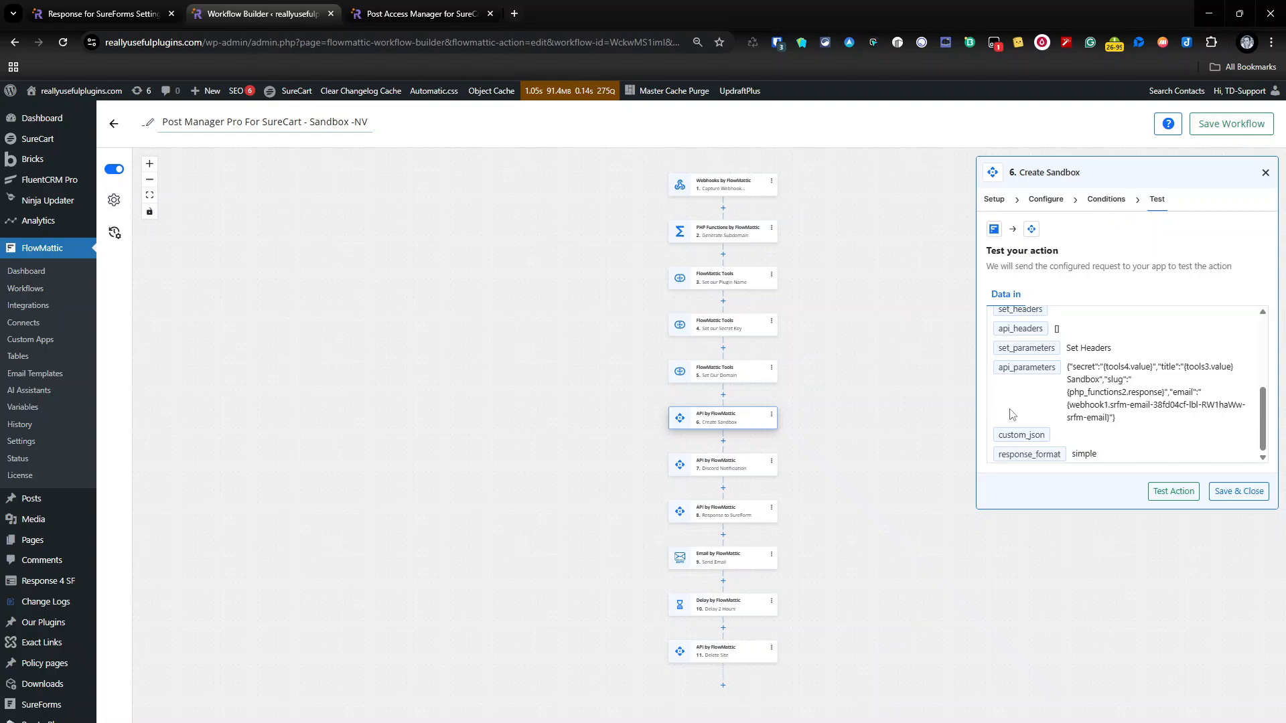
pyautogui.click(1173, 493)
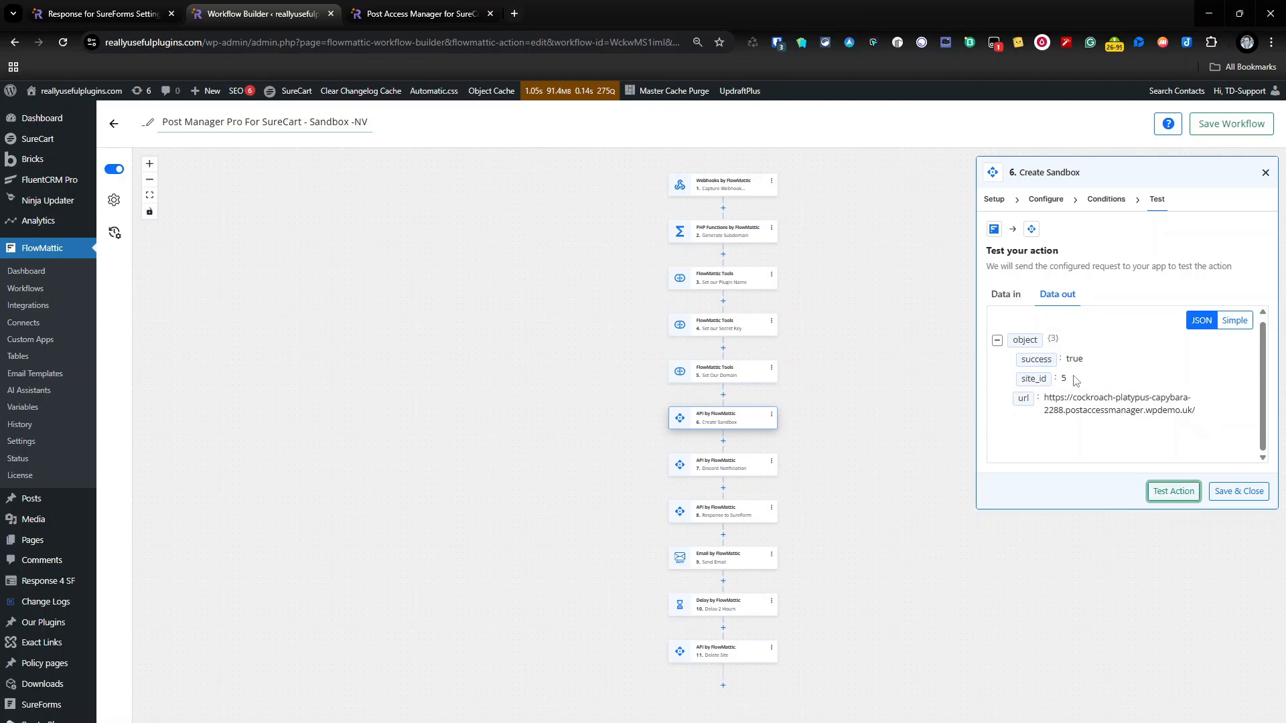
pyautogui.click(1266, 173)
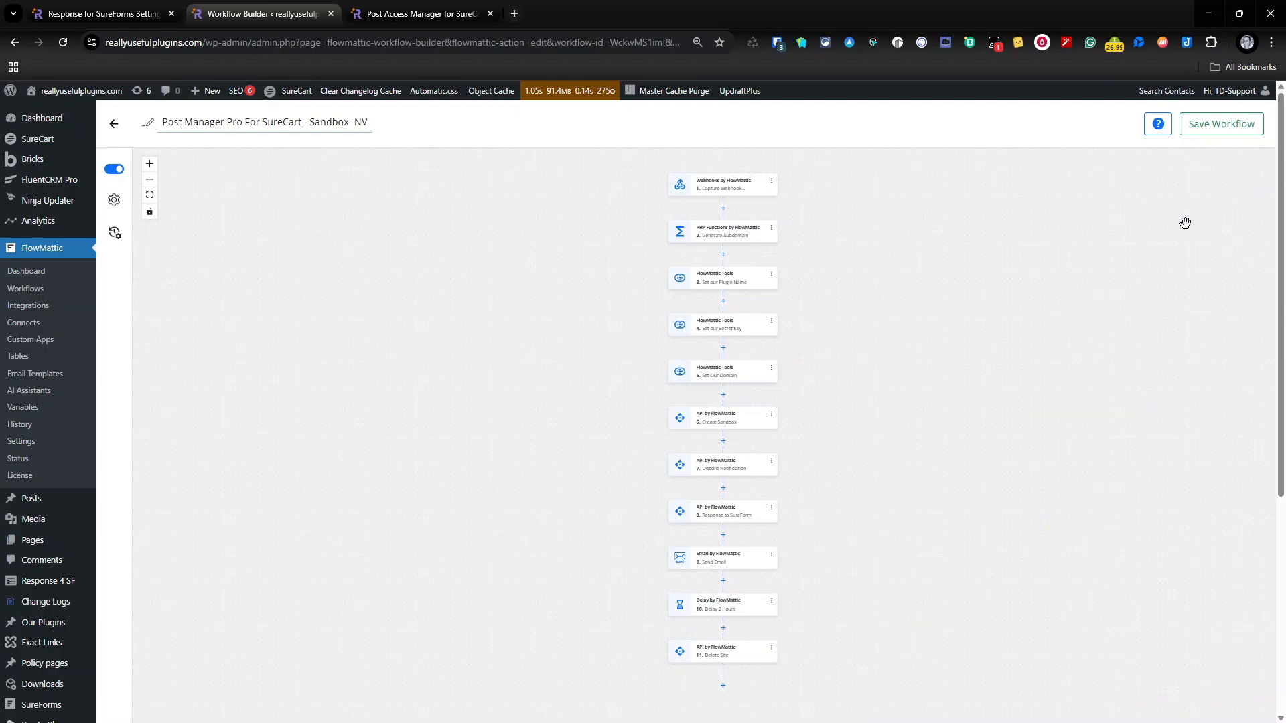
# Step: Reopen the Delete Site step and check how its site_id parameter uses the site ID from Create Sandbox, along with the response format
pyautogui.click(742, 655)
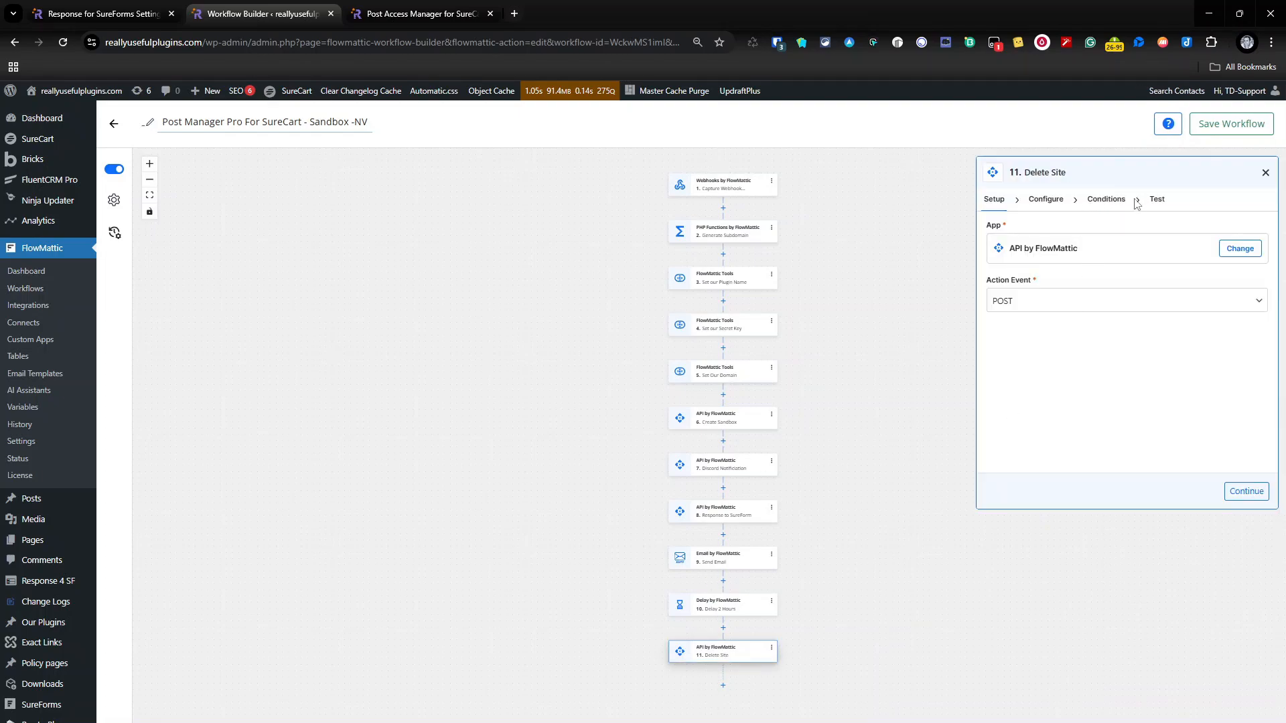
pyautogui.click(1106, 199)
pyautogui.click(1045, 198)
pyautogui.scroll(-5, 1108, 393)
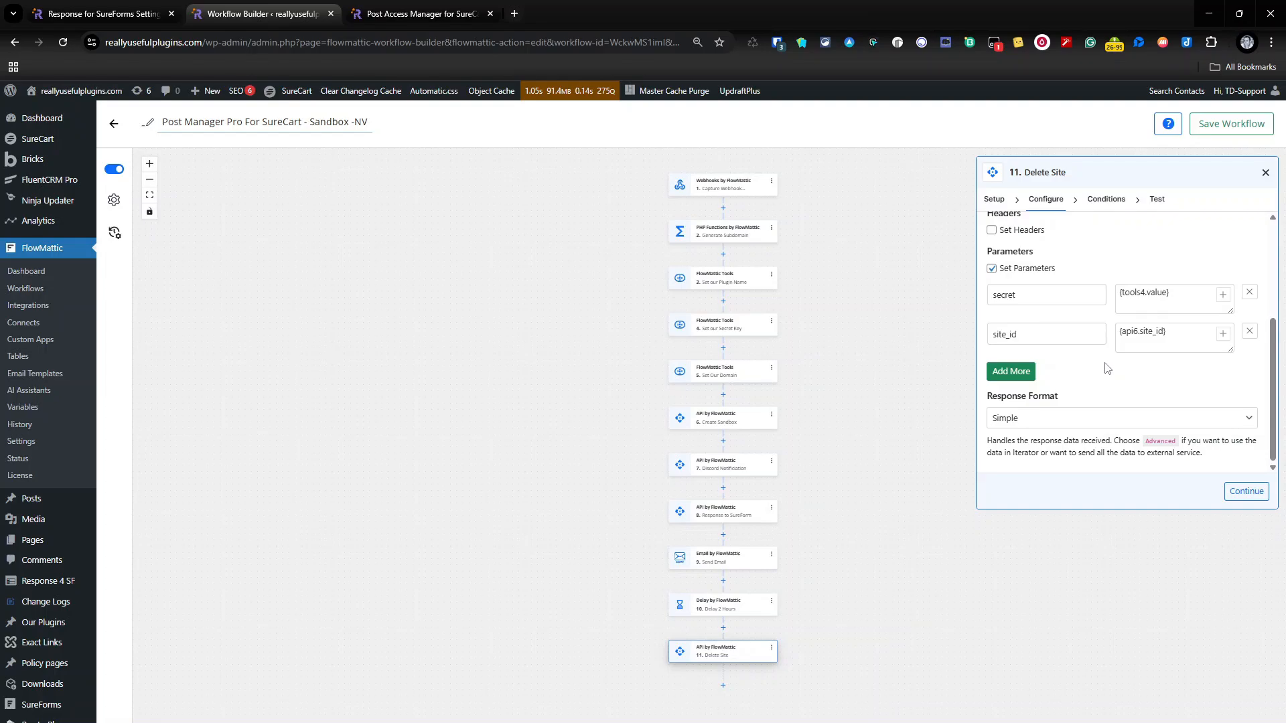
# Step: Review the plugin name, secret key and domain variable steps, view the local variable action events without changing the selection, and close the step
pyautogui.click(692, 278)
pyautogui.click(697, 326)
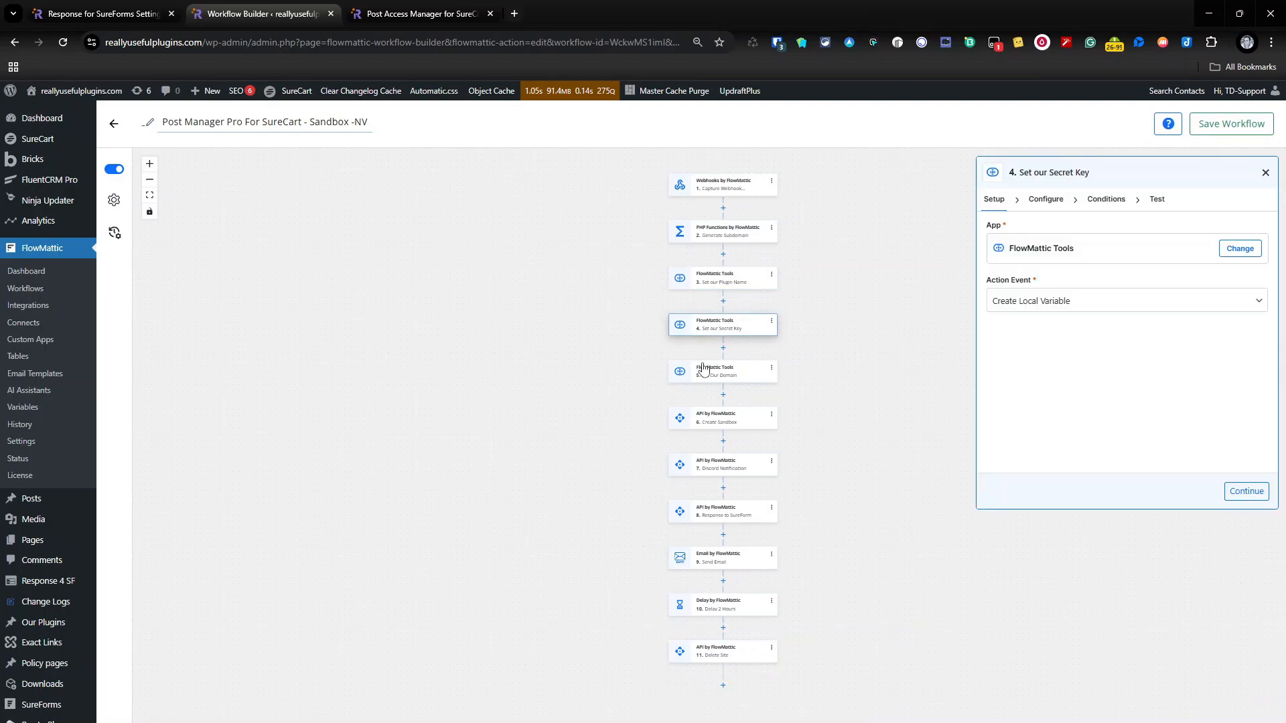
pyautogui.click(703, 375)
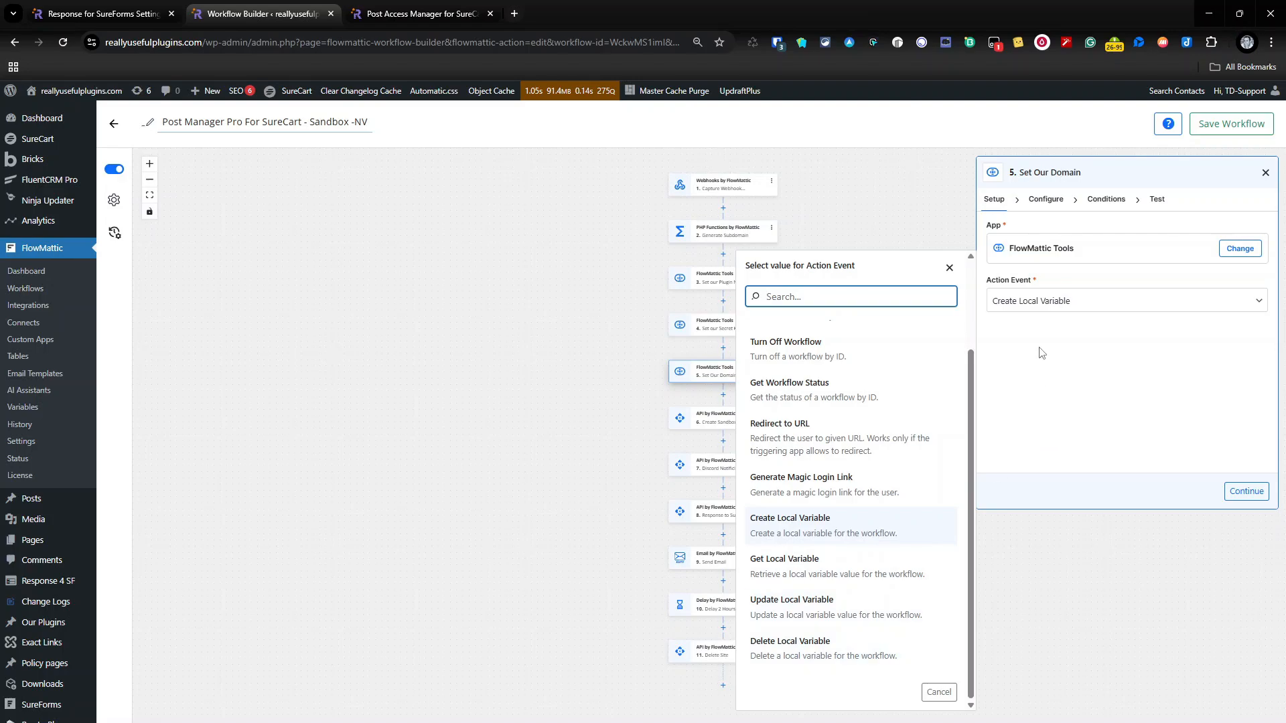
pyautogui.click(950, 268)
pyautogui.click(1266, 172)
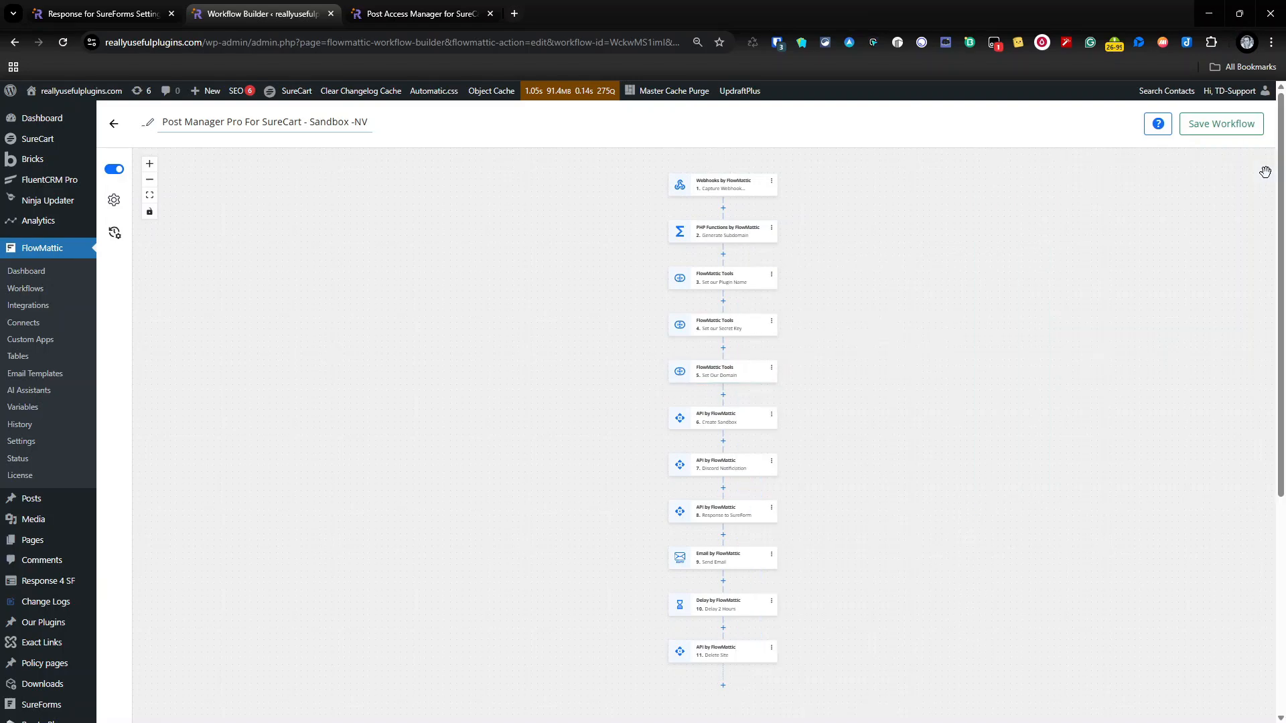